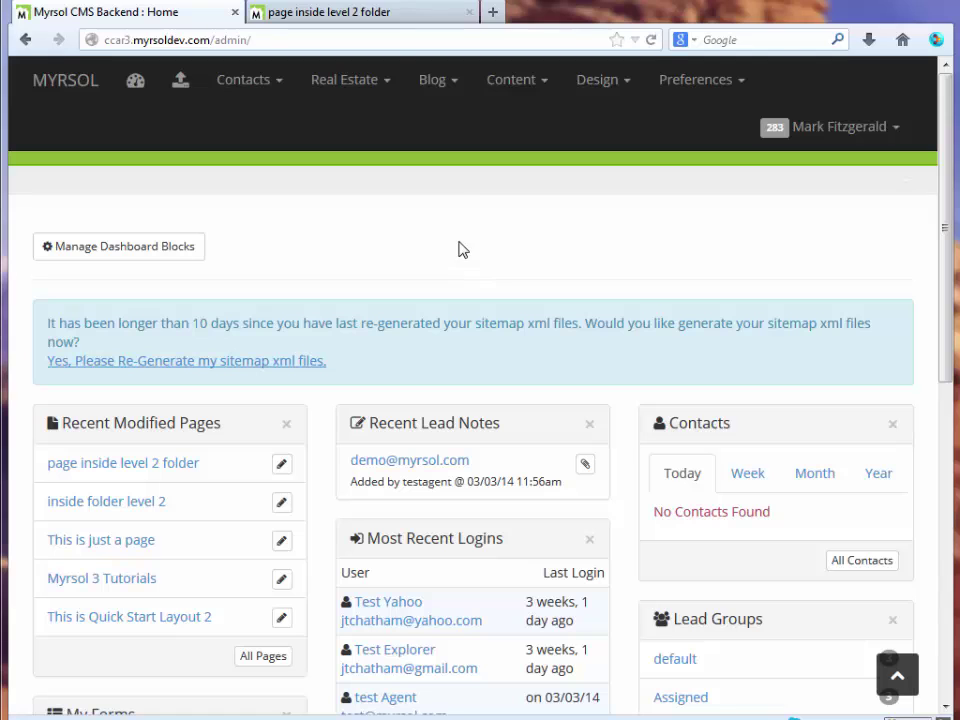
Examine the navigation bar and sidebar blocks on the public website's "page inside level 2 folder" page.
{"action": "left_click", "coordinate": [356, 14]}
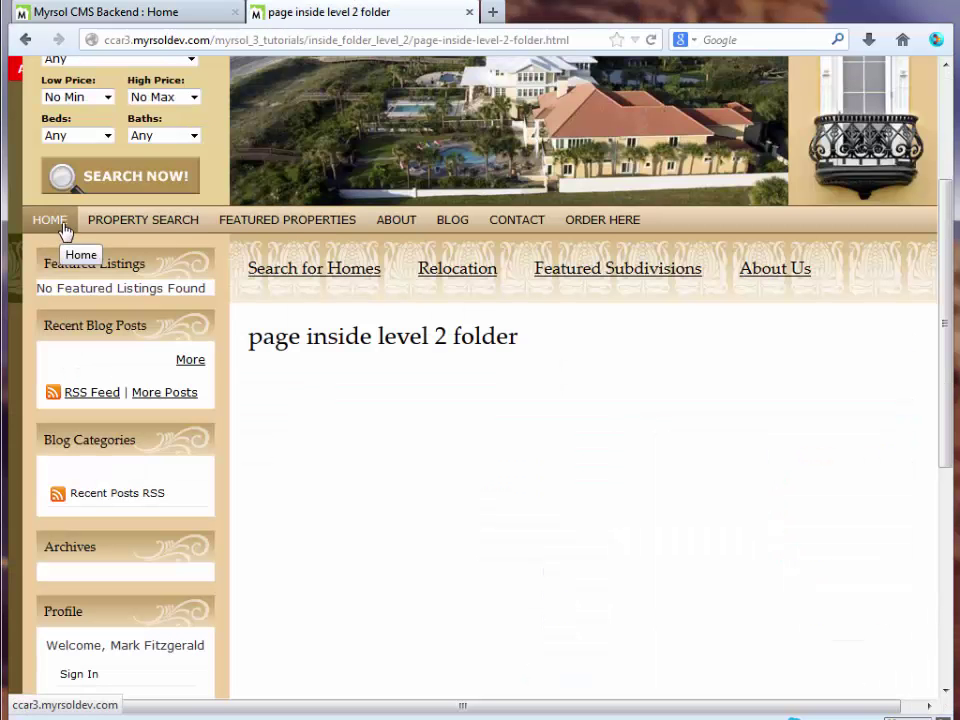
{"action": "mouse_move", "coordinate": [88, 229]}
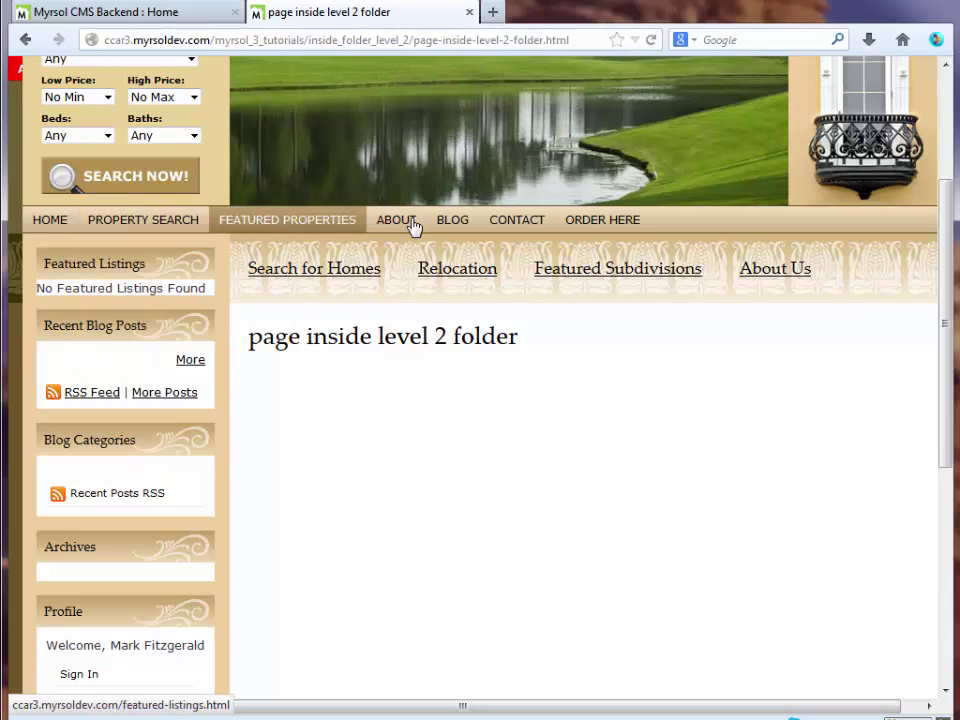
{"action": "mouse_move", "coordinate": [150, 225]}
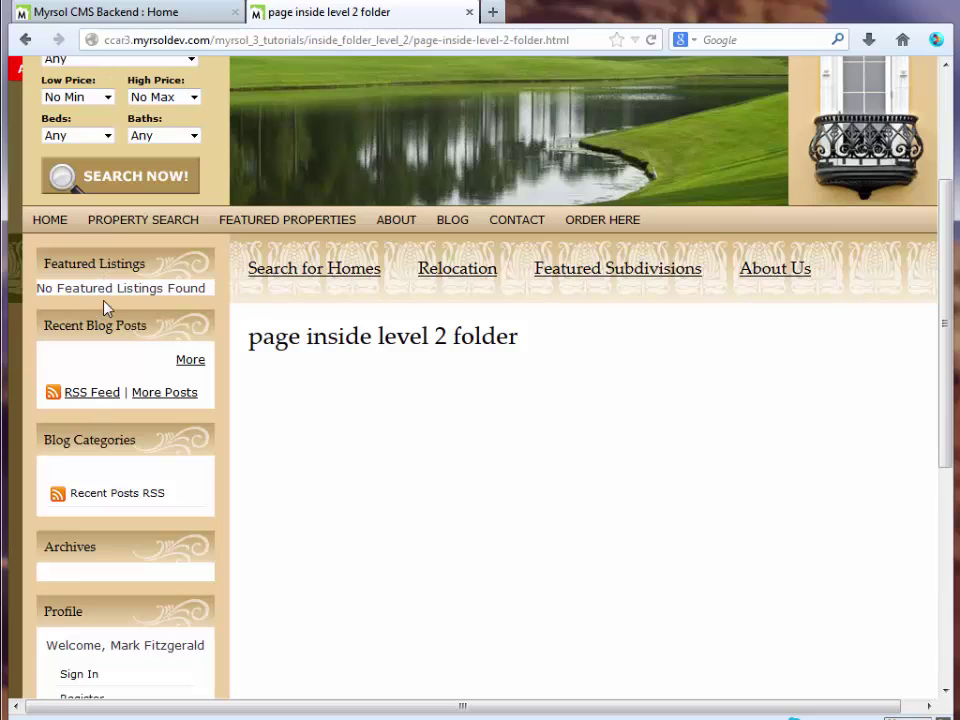
In the CMS backend's Menu Builder, create a menu group titled "left column" without the Bootstrap responsive option, and select its snippet.
{"action": "left_click", "coordinate": [137, 16]}
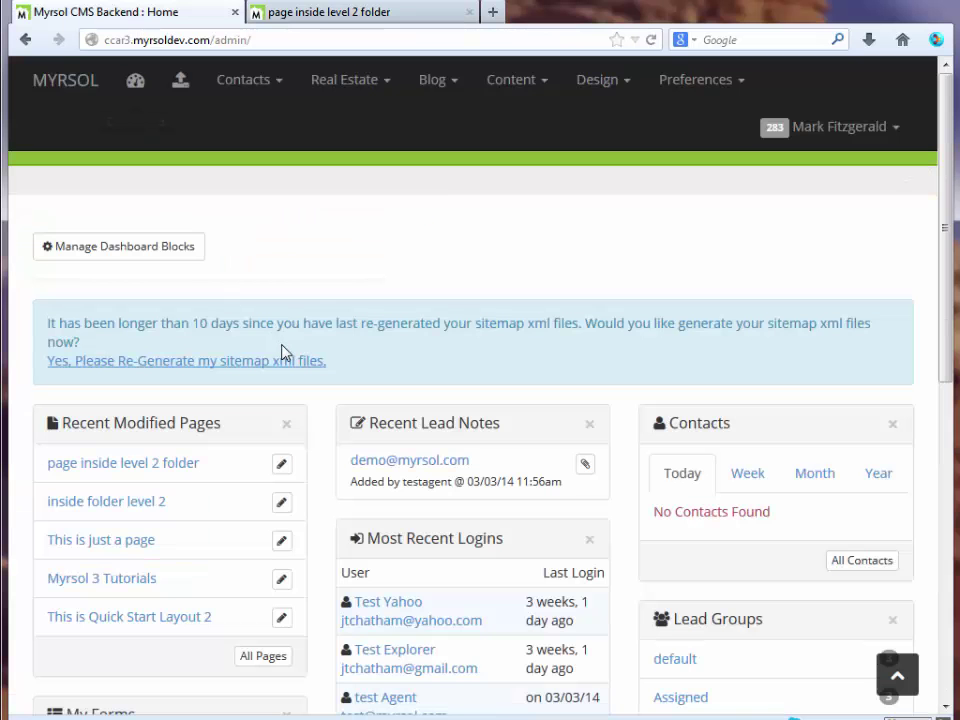
{"action": "left_click", "coordinate": [512, 80]}
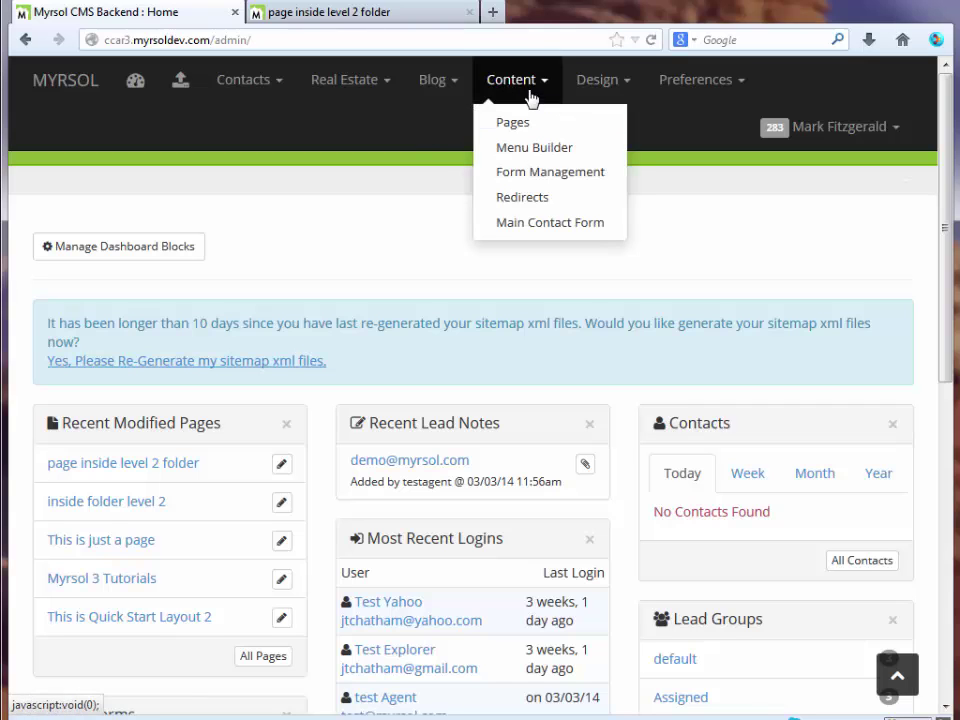
{"action": "left_click", "coordinate": [553, 150]}
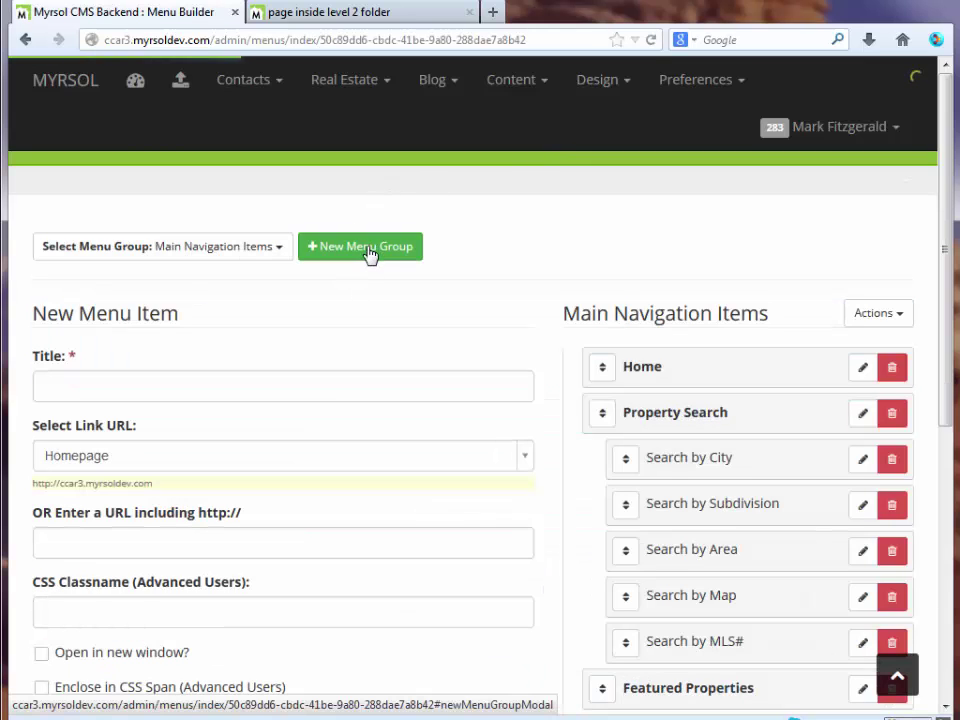
{"action": "left_click", "coordinate": [370, 256]}
{"action": "left_click", "coordinate": [327, 190]}
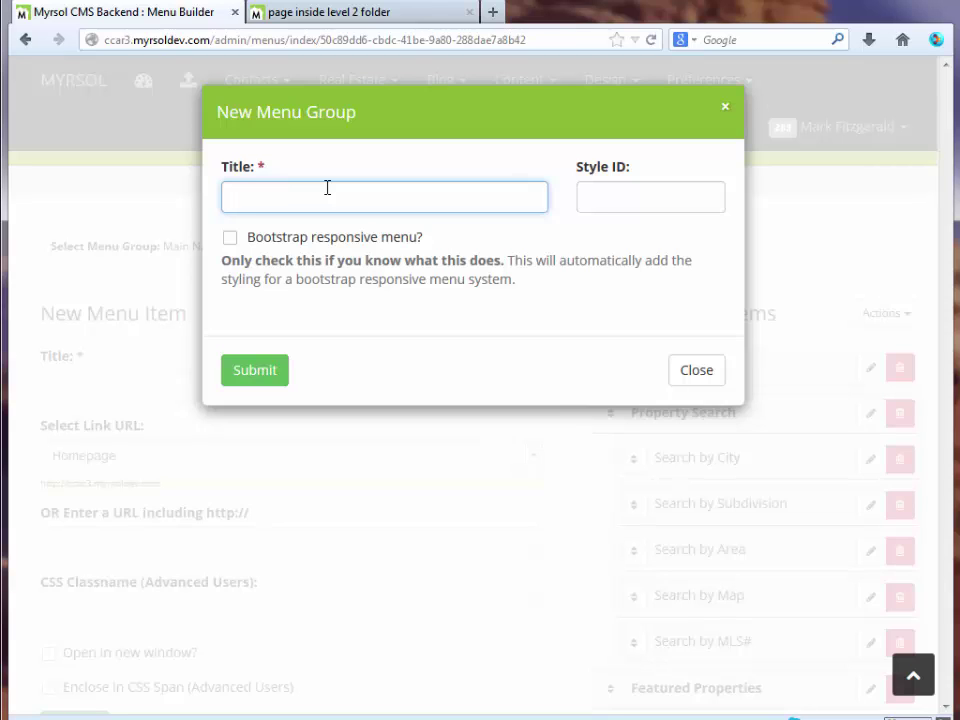
{"action": "type", "text": "left column"}
{"action": "left_click", "coordinate": [231, 240]}
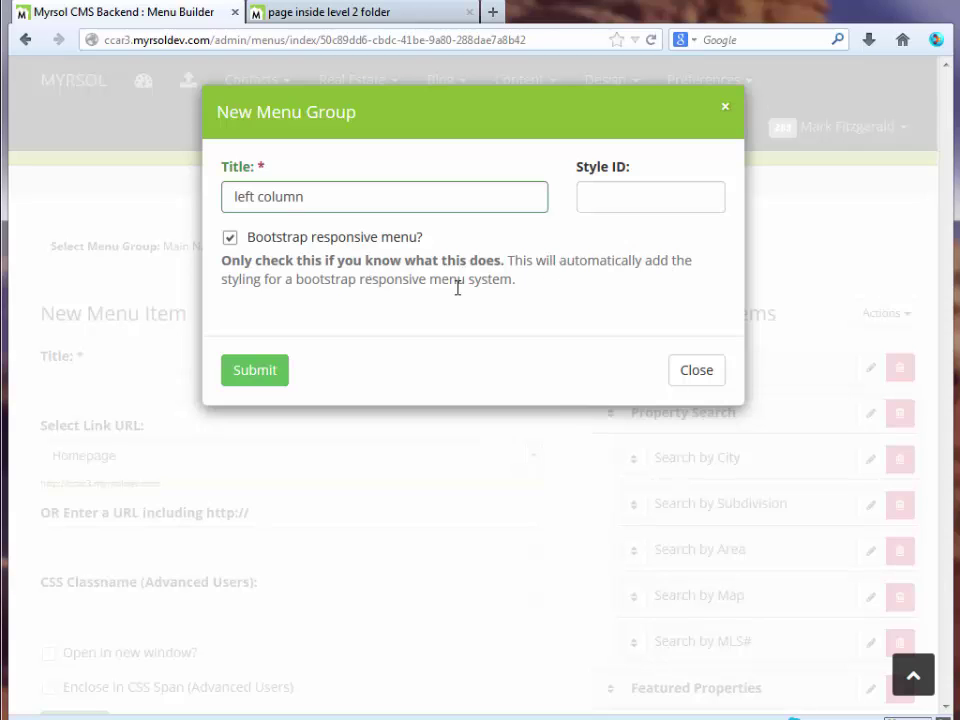
{"action": "left_click", "coordinate": [229, 239]}
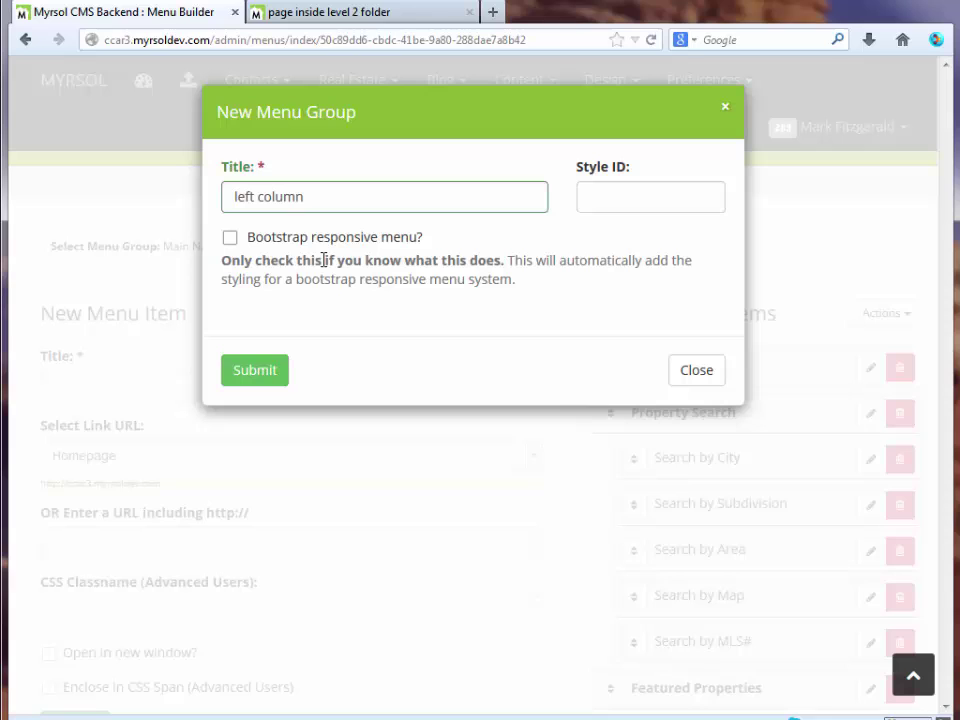
{"action": "left_click", "coordinate": [259, 378]}
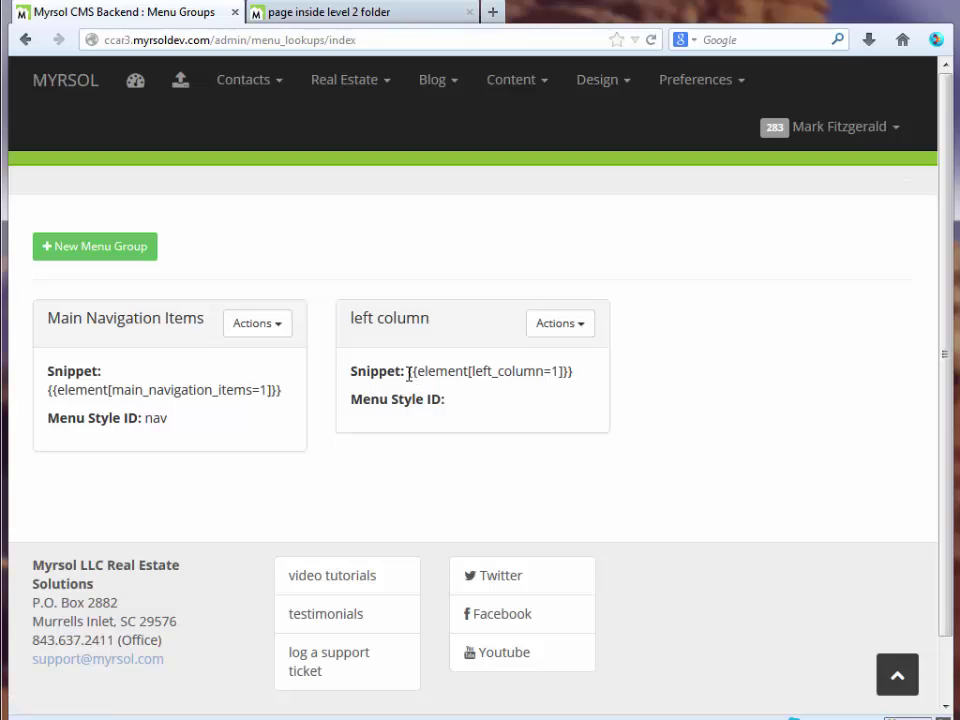
{"action": "left_click_drag", "start_coordinate": [408, 374], "coordinate": [575, 373]}
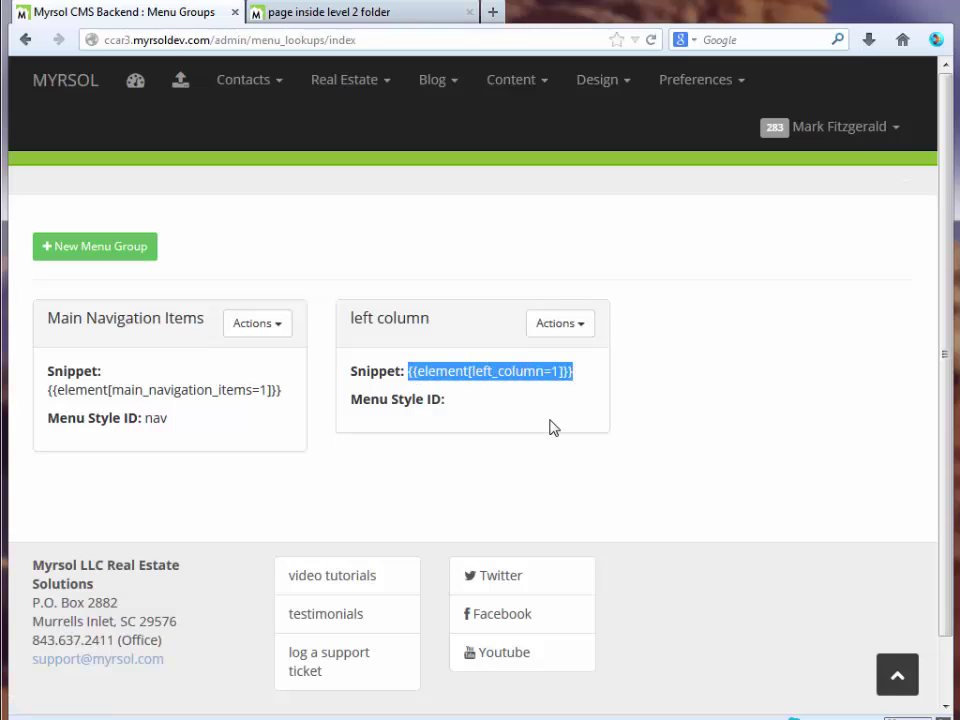
Return to the Menu Builder and review the items in the Main Navigation Items group.
{"action": "left_click", "coordinate": [517, 82]}
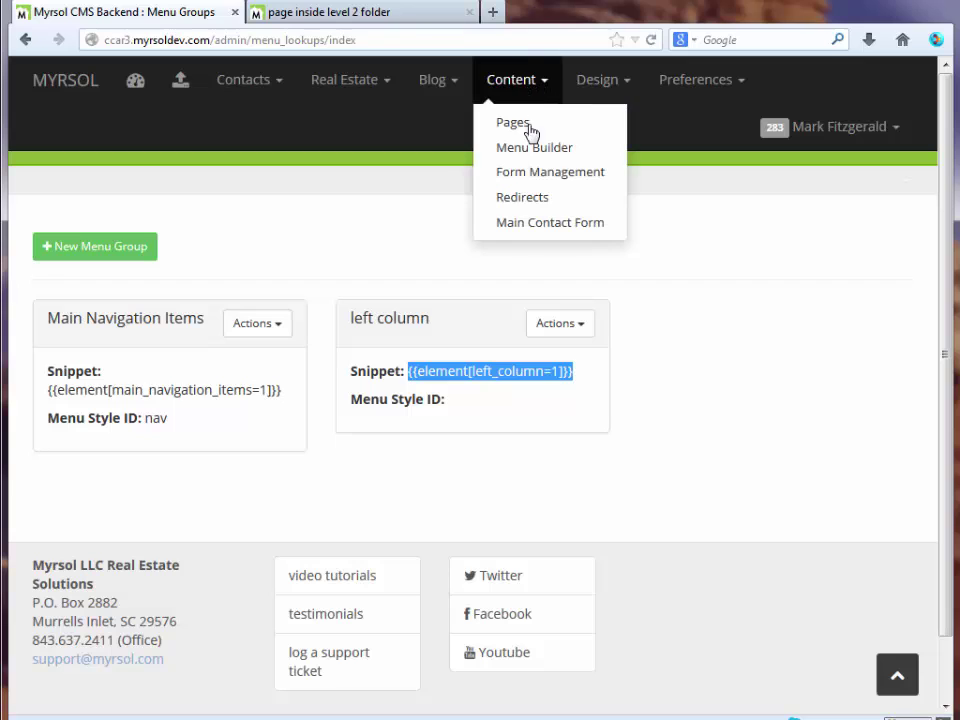
{"action": "left_click", "coordinate": [529, 154]}
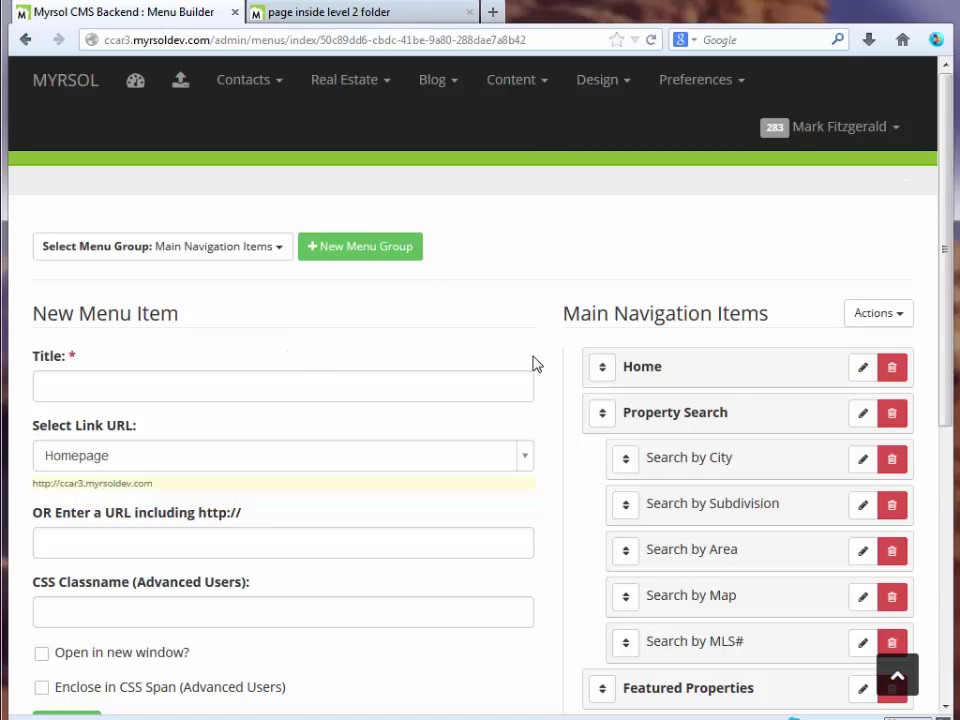
{"action": "scroll", "coordinate": [535, 364], "scroll_direction": "down", "scroll_amount": 2}
{"action": "scroll", "coordinate": [535, 364], "scroll_direction": "up", "scroll_amount": 2}
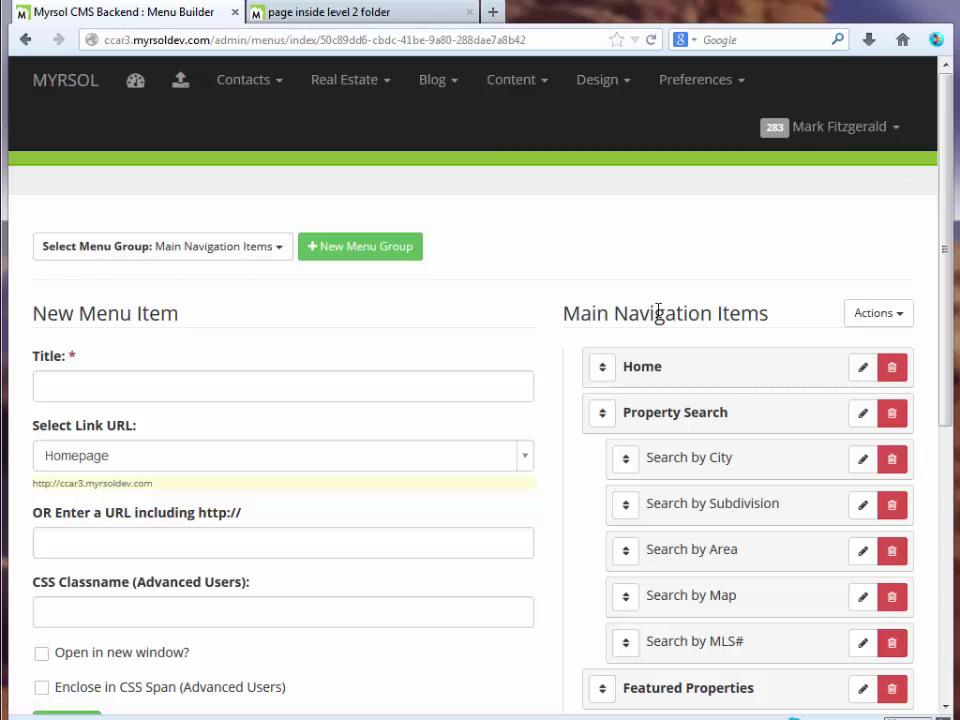
{"action": "scroll", "coordinate": [692, 399], "scroll_direction": "down", "scroll_amount": 2}
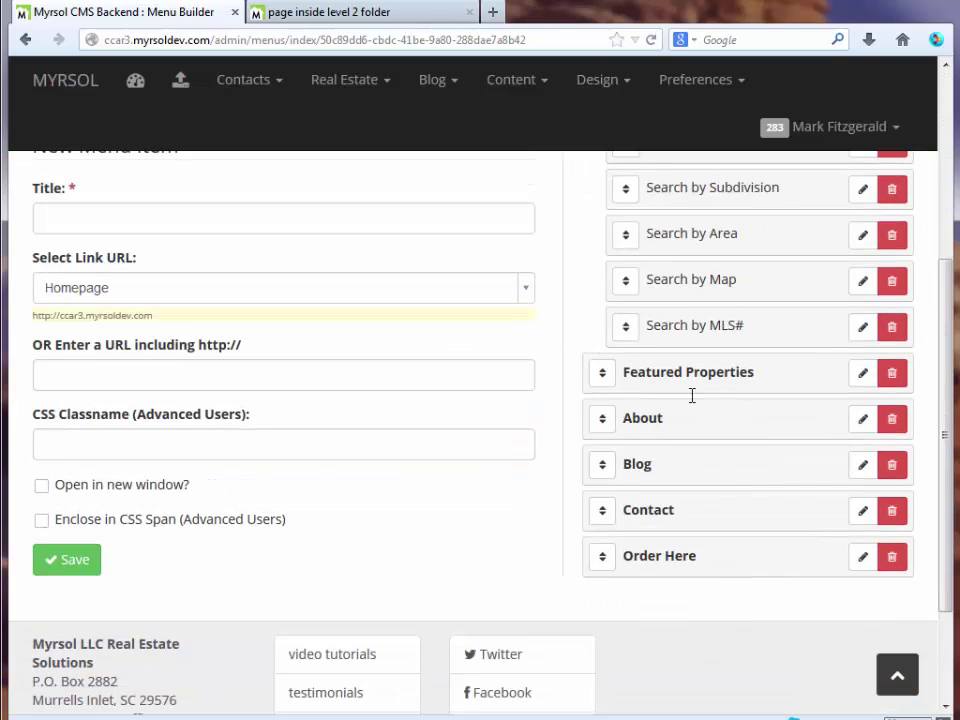
{"action": "scroll", "coordinate": [435, 364], "scroll_direction": "up", "scroll_amount": 1}
{"action": "scroll", "coordinate": [435, 364], "scroll_direction": "up", "scroll_amount": 2}
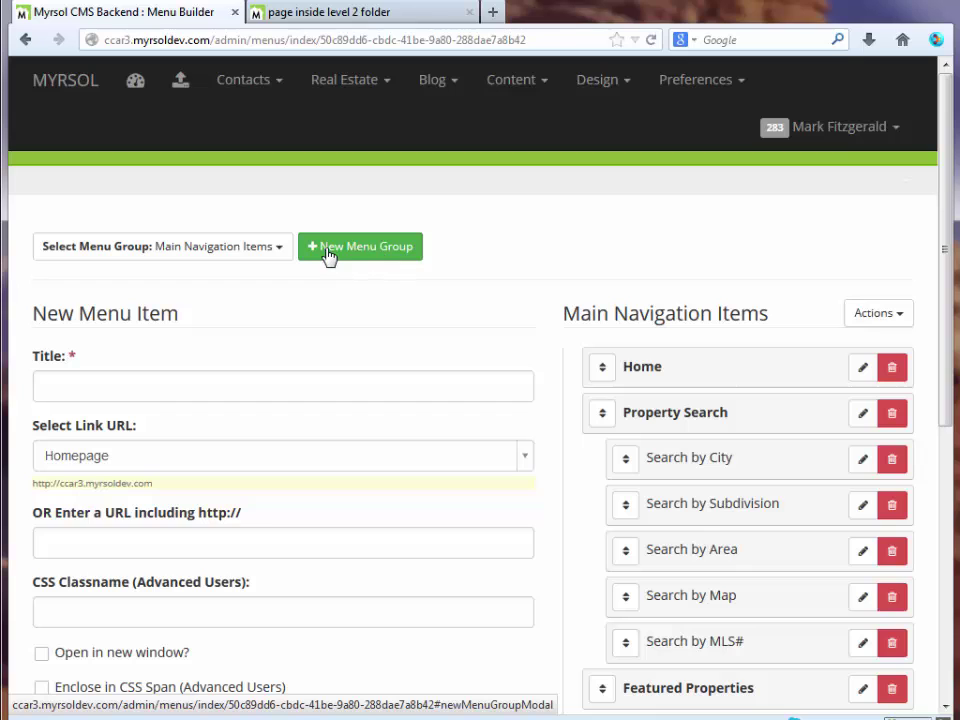
Switch the Menu Builder to the left column group and start a new menu item at its title.
{"action": "left_click", "coordinate": [277, 251]}
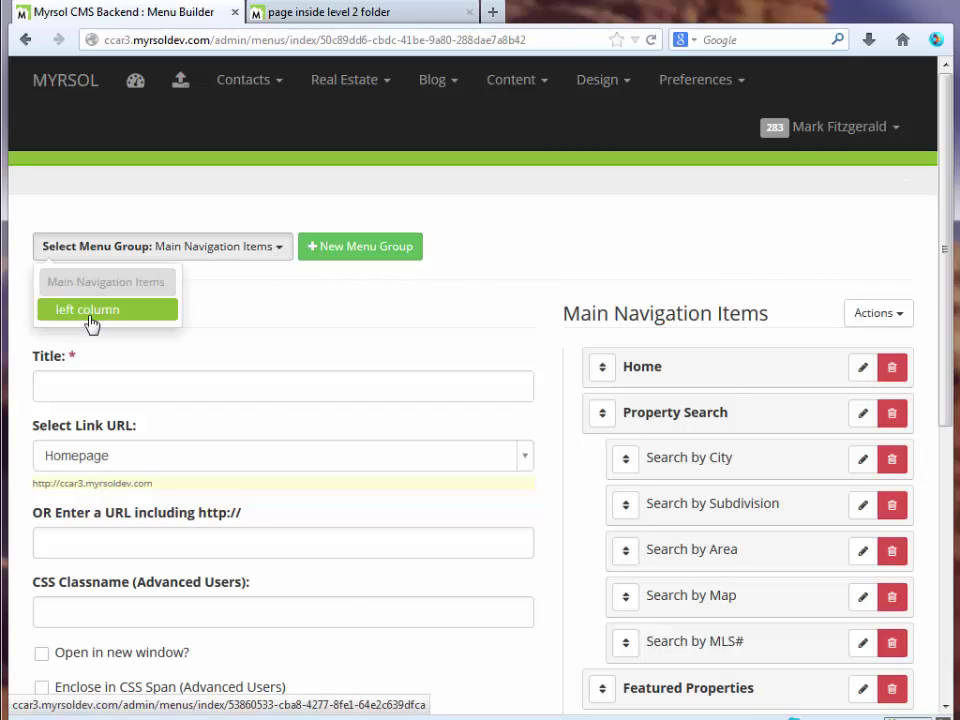
{"action": "left_click", "coordinate": [92, 327]}
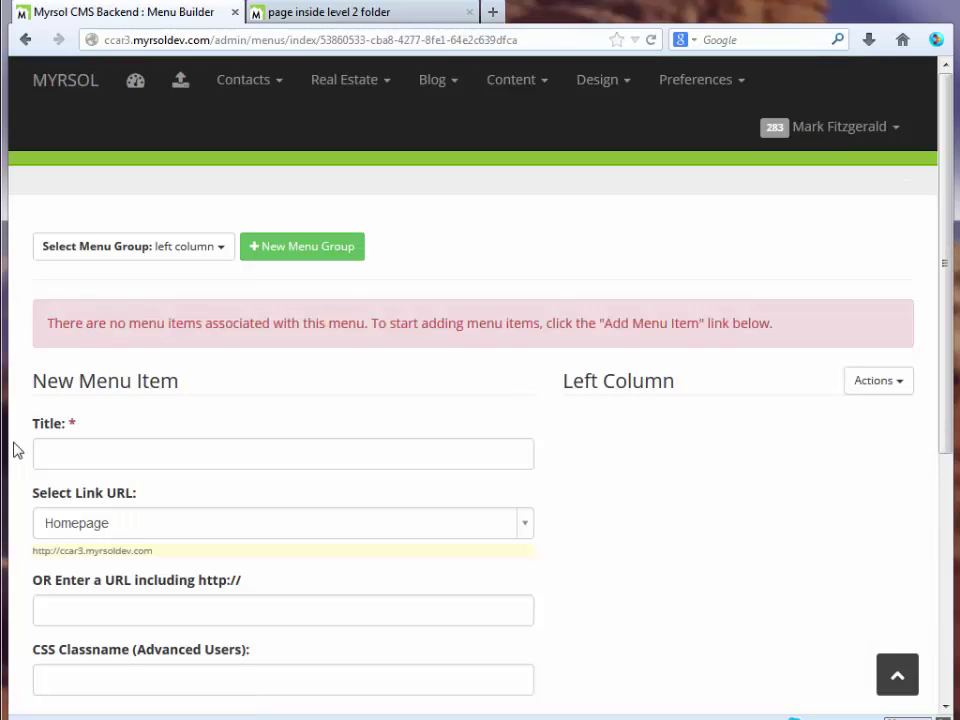
{"action": "left_click", "coordinate": [87, 449]}
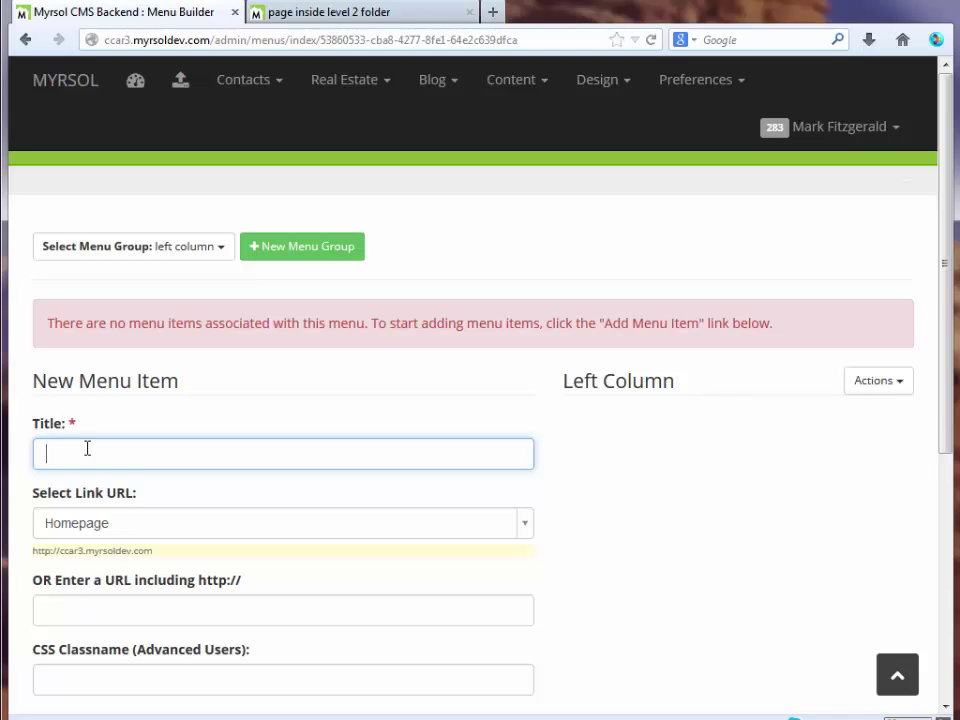
{"action": "type", "text": "left"}
{"action": "key", "text": "BackSpace"}
{"action": "key", "text": "BackSpace"}
{"action": "key", "text": "BackSpace"}
Open the public website's sitemap and examine the pages listed under Pages.
{"action": "left_click", "coordinate": [340, 12]}
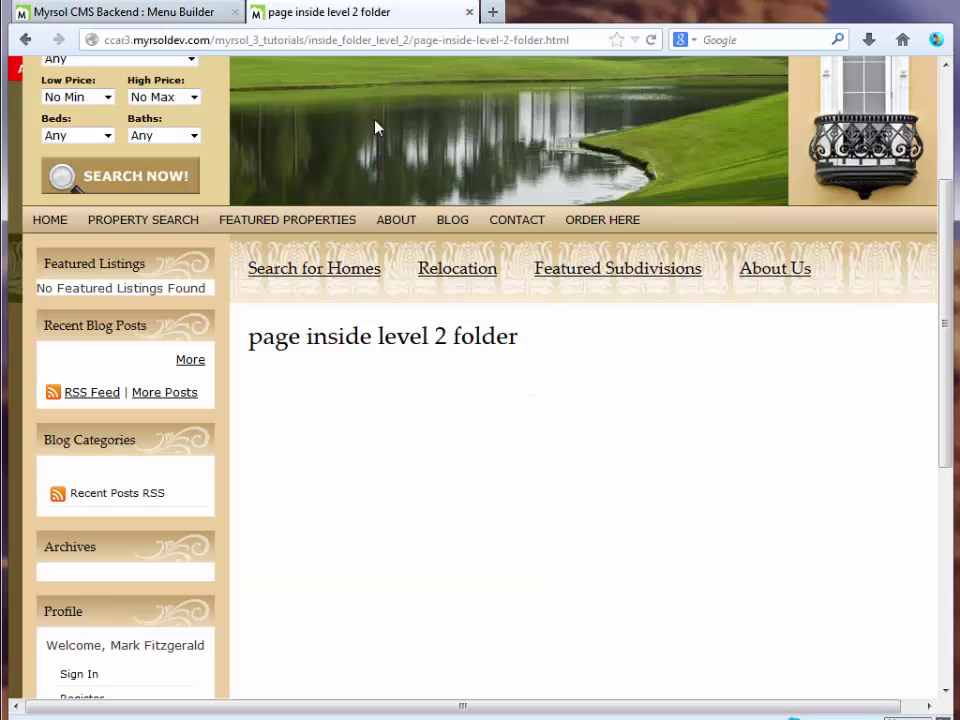
{"action": "scroll", "coordinate": [437, 430], "scroll_direction": "down", "scroll_amount": 1}
{"action": "scroll", "coordinate": [437, 430], "scroll_direction": "down", "scroll_amount": 5}
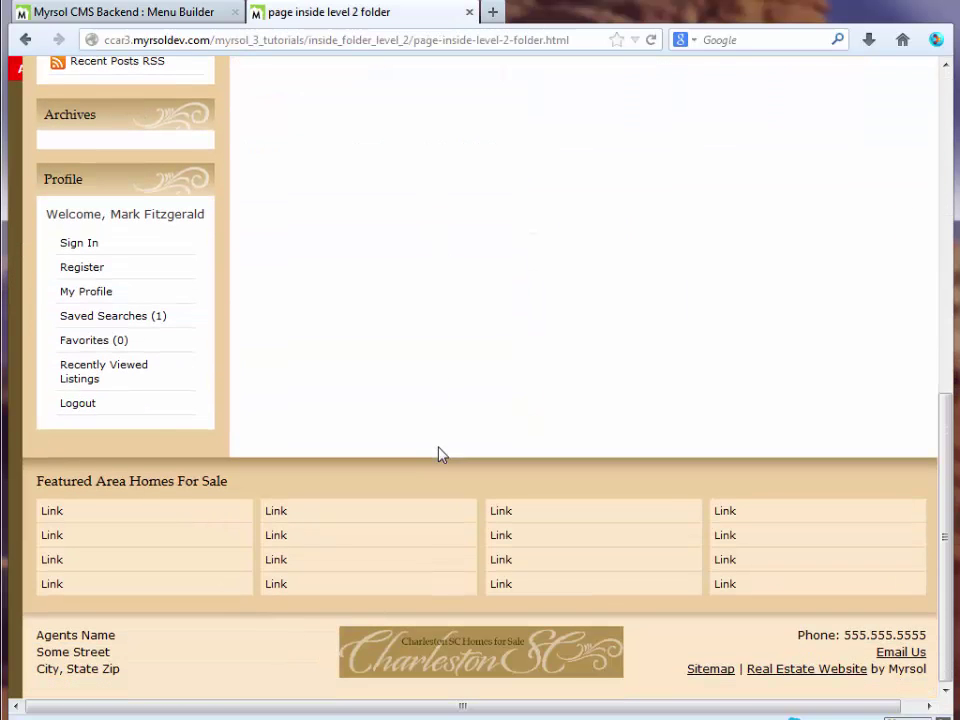
{"action": "left_click", "coordinate": [700, 669]}
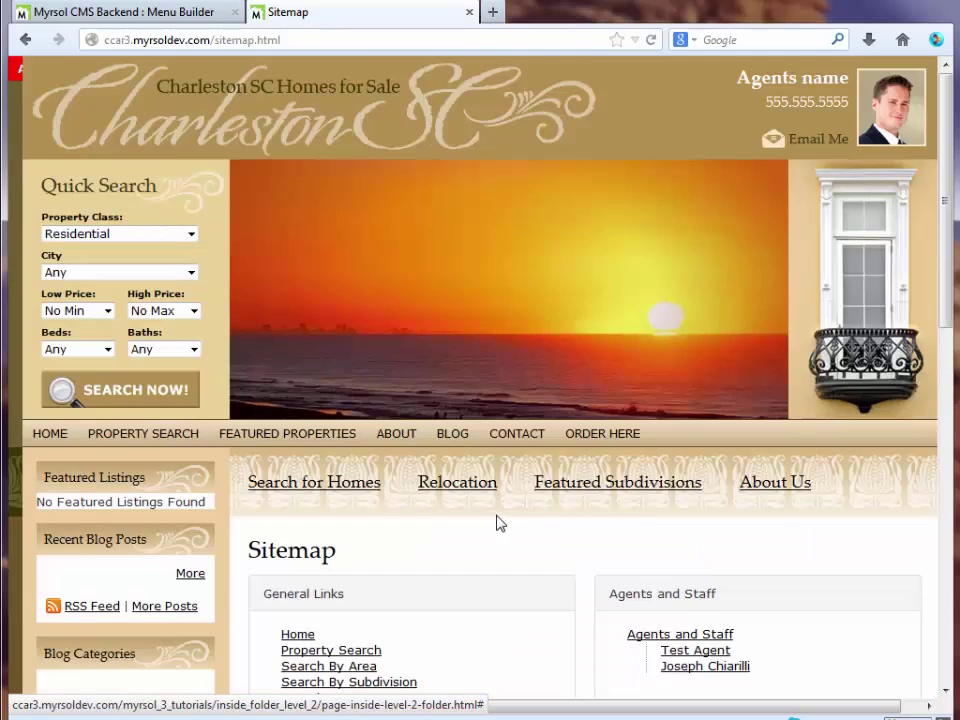
{"action": "scroll", "coordinate": [497, 521], "scroll_direction": "down", "scroll_amount": 5}
{"action": "scroll", "coordinate": [497, 521], "scroll_direction": "down", "scroll_amount": 4}
{"action": "scroll", "coordinate": [495, 521], "scroll_direction": "up", "scroll_amount": 3}
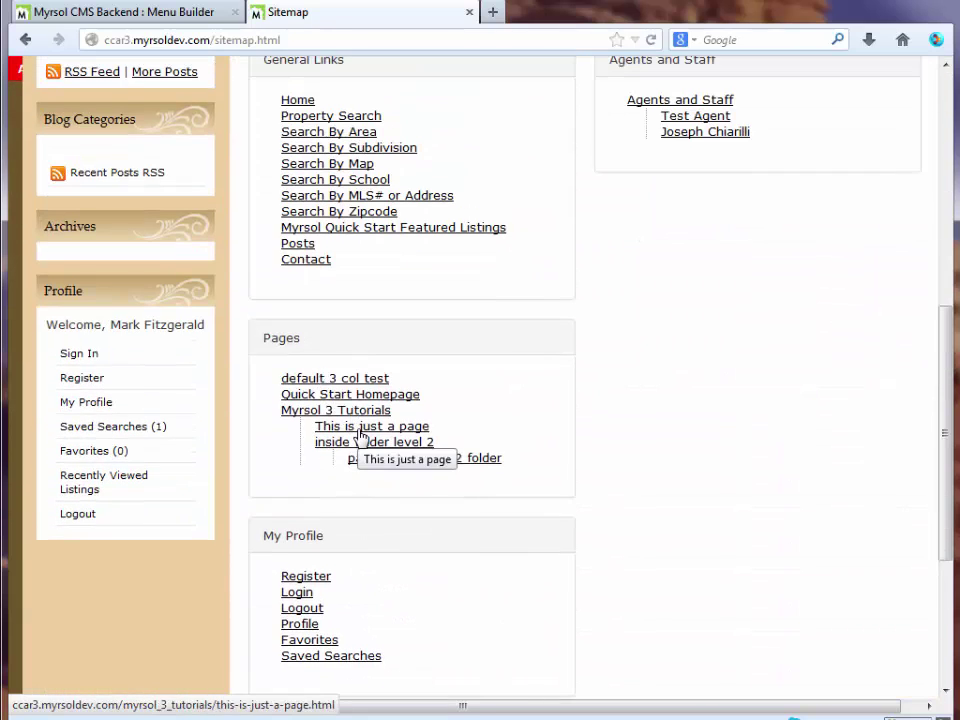
In the left column group, add and save a menu item titled "this is a test page link" that links to "This is just a page".
{"action": "left_click", "coordinate": [189, 17]}
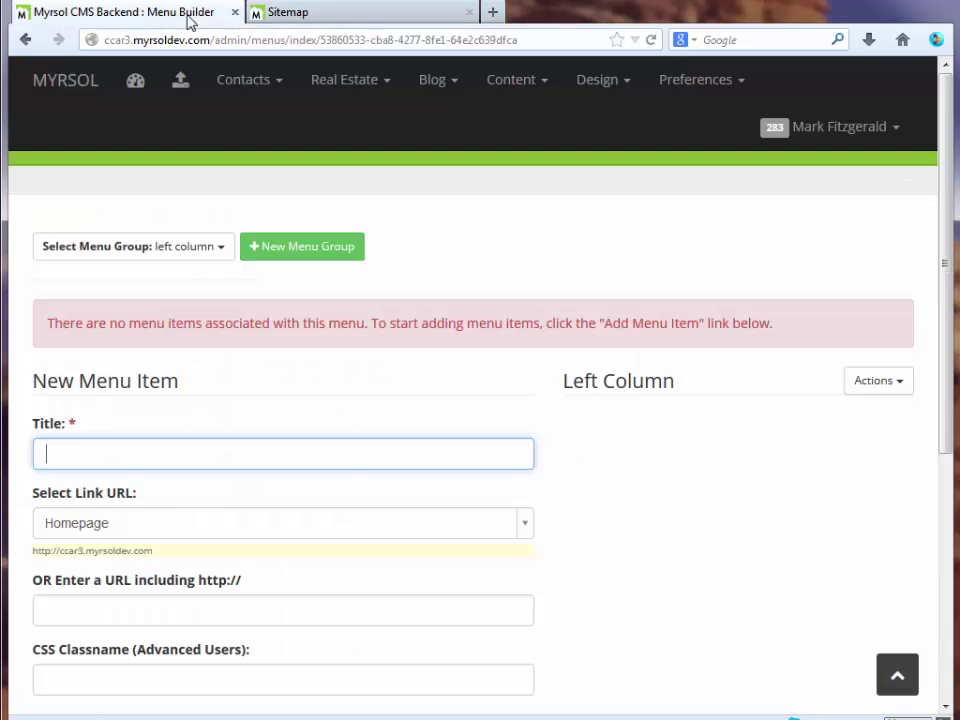
{"action": "type", "text": "this is a test page link"}
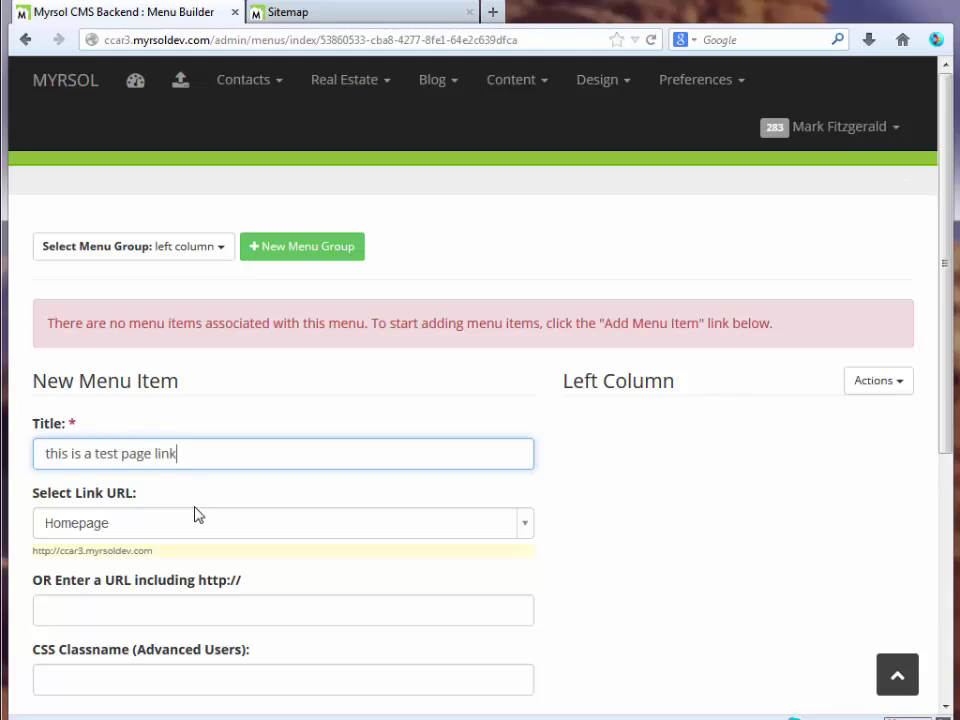
{"action": "left_click", "coordinate": [520, 530]}
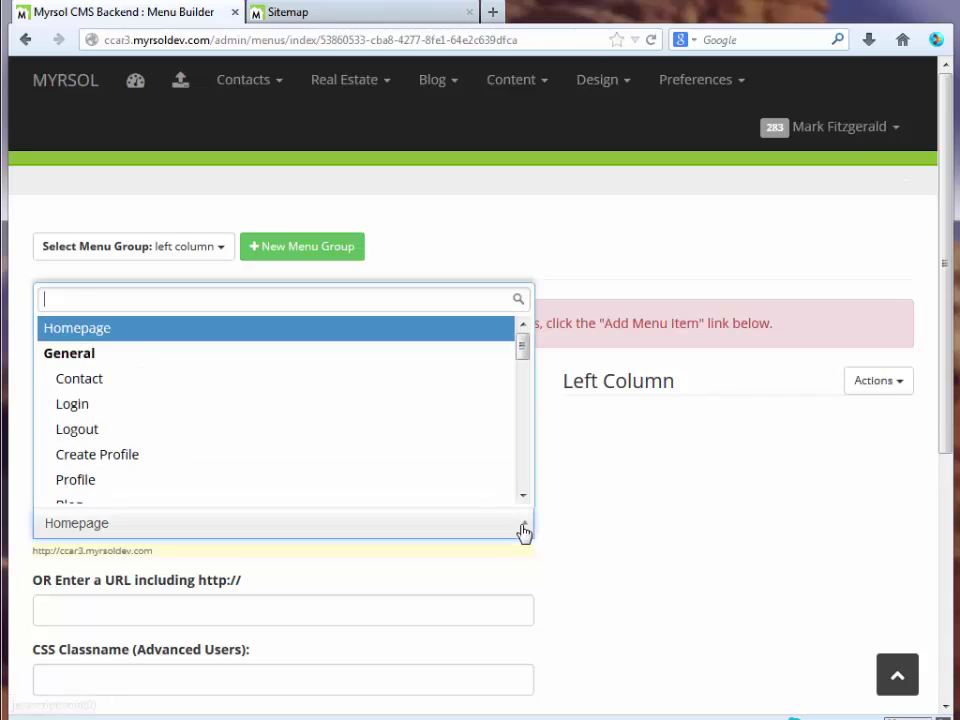
{"action": "scroll", "coordinate": [352, 437], "scroll_direction": "down", "scroll_amount": 10}
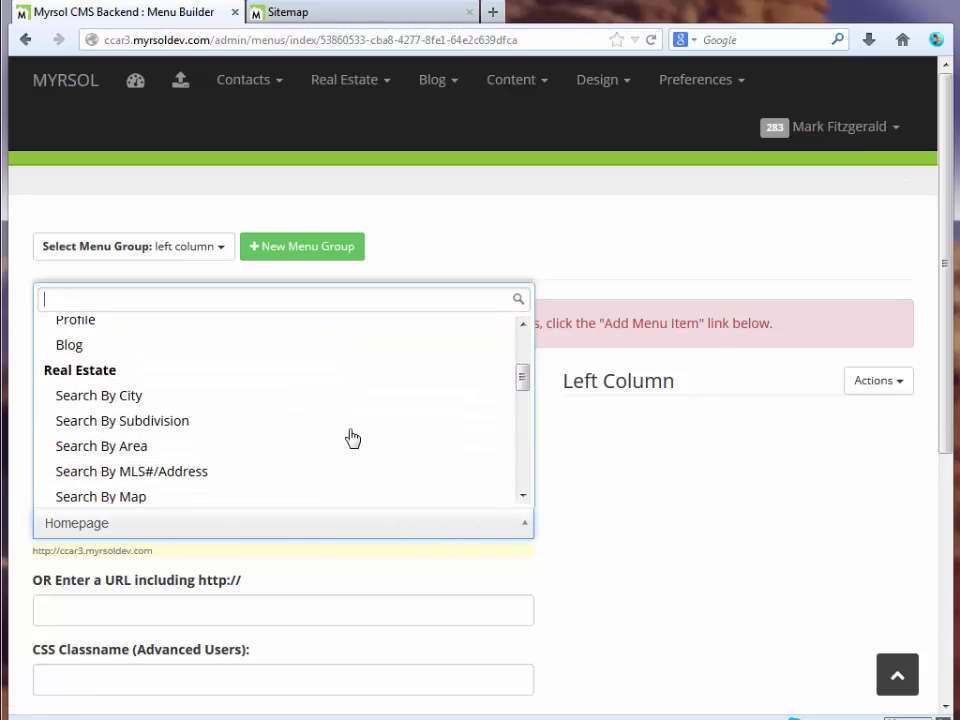
{"action": "scroll", "coordinate": [352, 437], "scroll_direction": "down", "scroll_amount": 3}
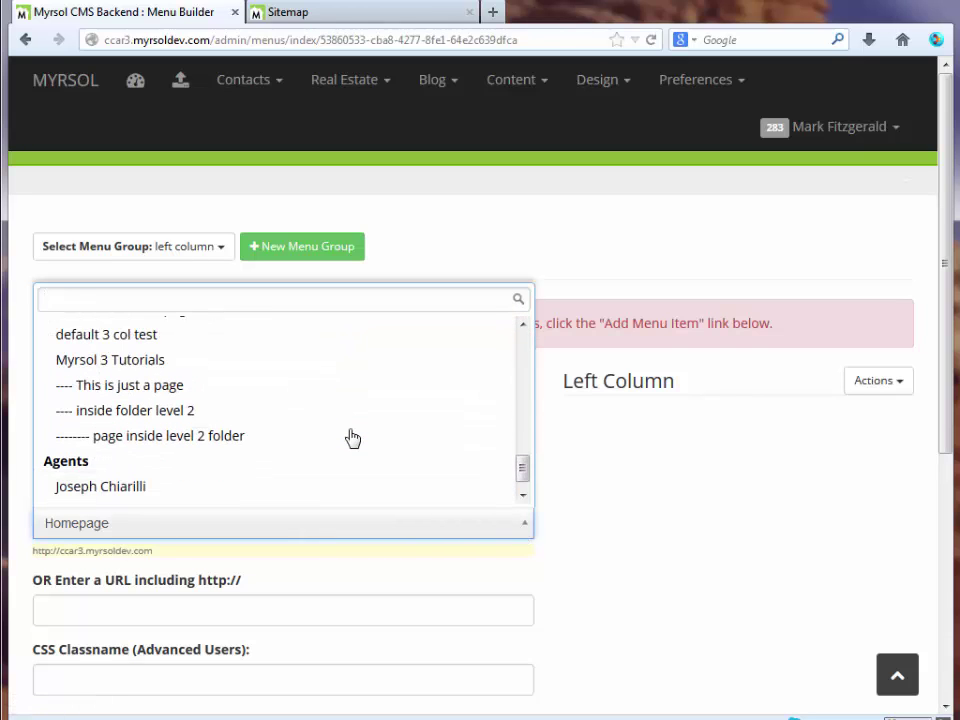
{"action": "type", "text": "This is"}
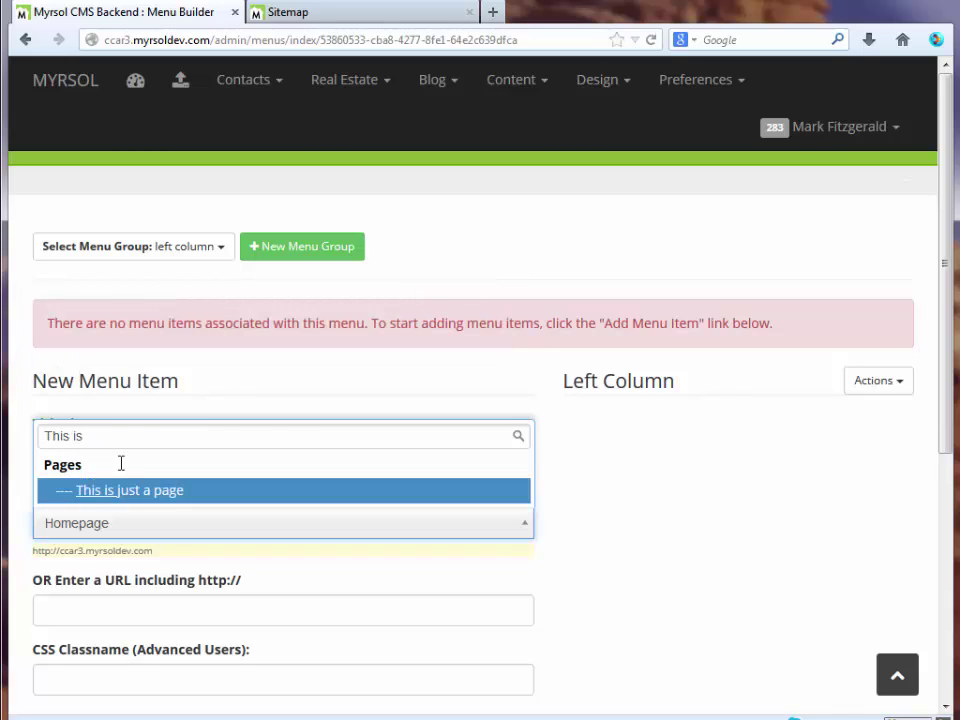
{"action": "left_click", "coordinate": [99, 494]}
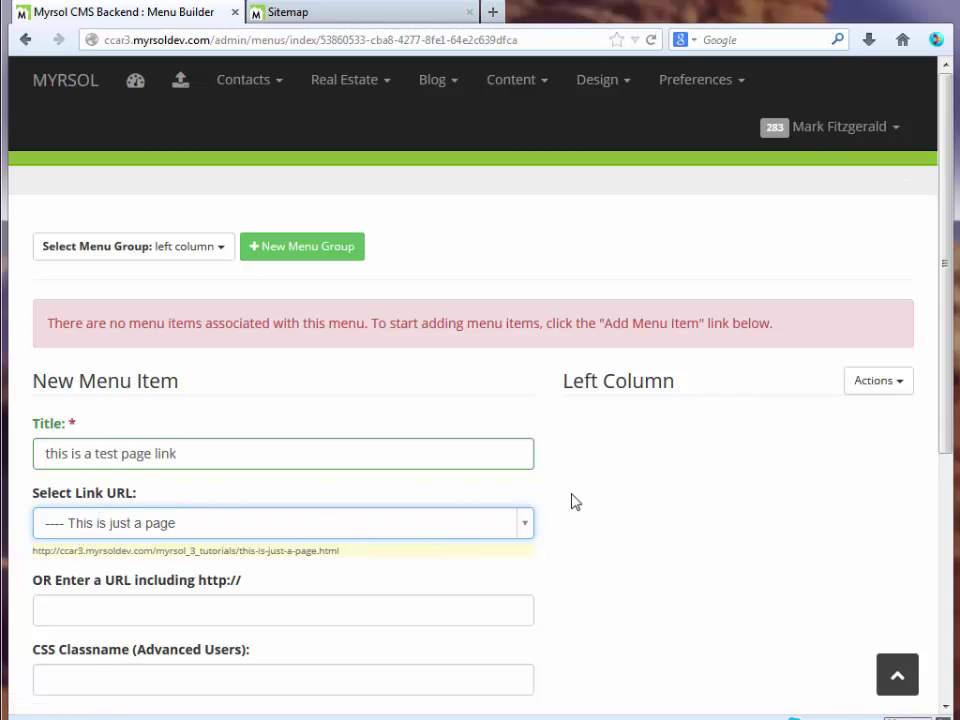
{"action": "scroll", "coordinate": [590, 501], "scroll_direction": "down", "scroll_amount": 2}
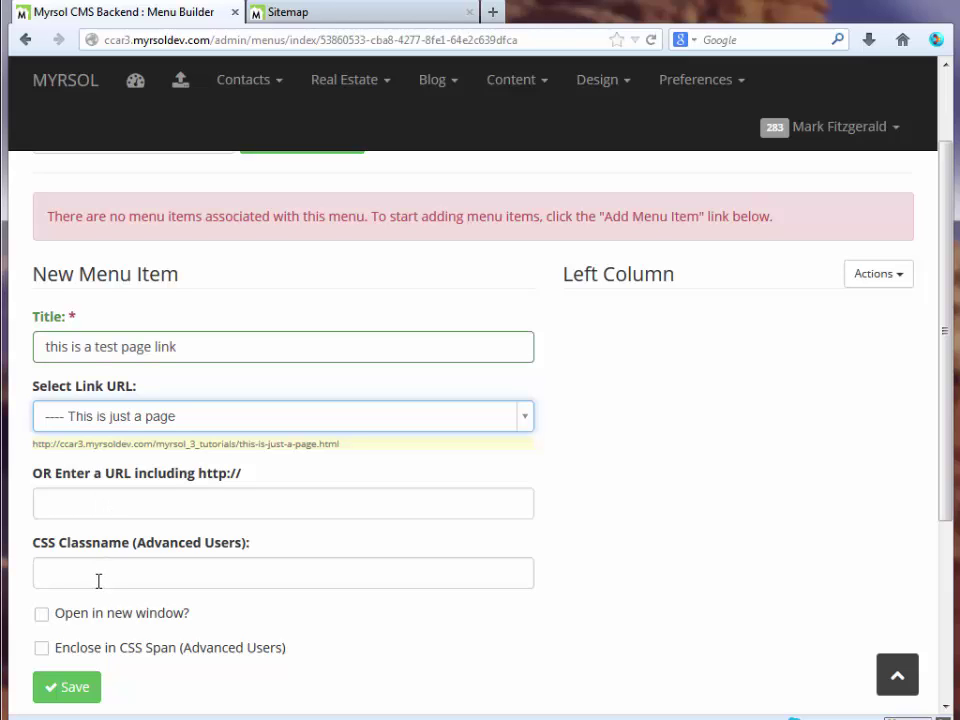
{"action": "scroll", "coordinate": [98, 580], "scroll_direction": "down", "scroll_amount": 2}
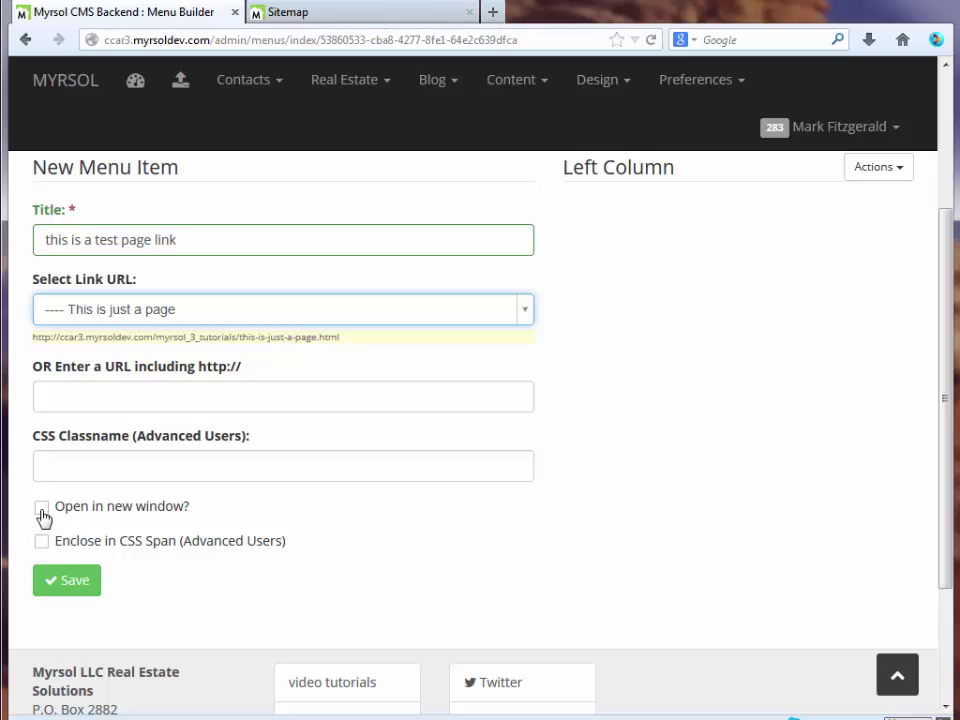
{"action": "left_click", "coordinate": [75, 580]}
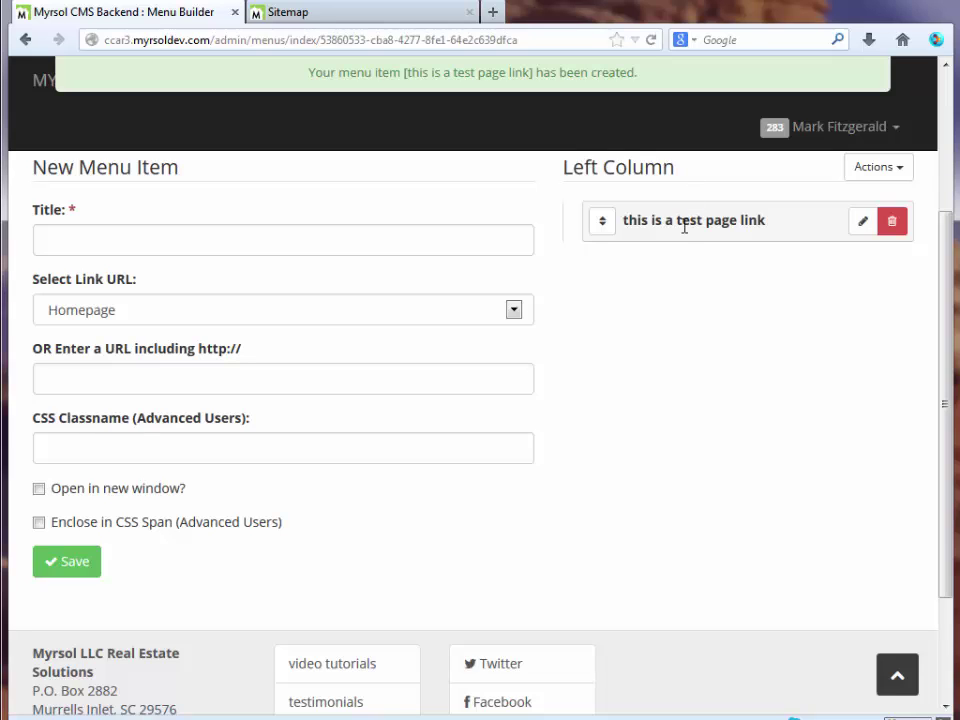
Look over the navigation bar and sidebar on the public website's sitemap page.
{"action": "left_click", "coordinate": [338, 14]}
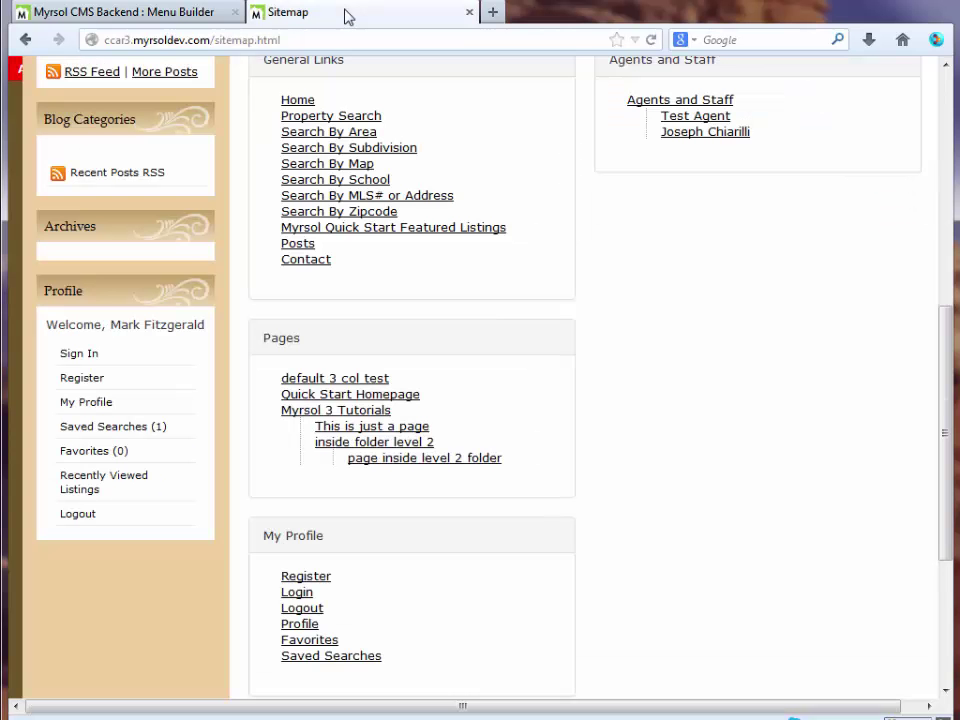
{"action": "scroll", "coordinate": [545, 303], "scroll_direction": "up", "scroll_amount": 3}
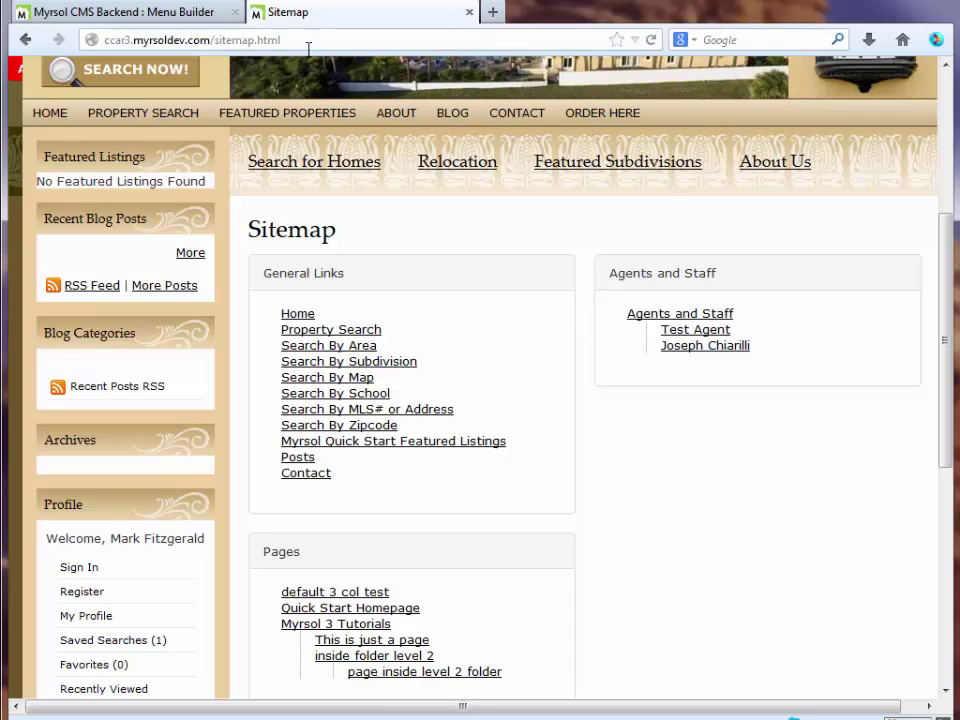
Return from the sitemap to the CMS backend, reopen the Menu Builder and select the left column menu group.
{"action": "scroll", "coordinate": [565, 335], "scroll_direction": "down", "scroll_amount": 1}
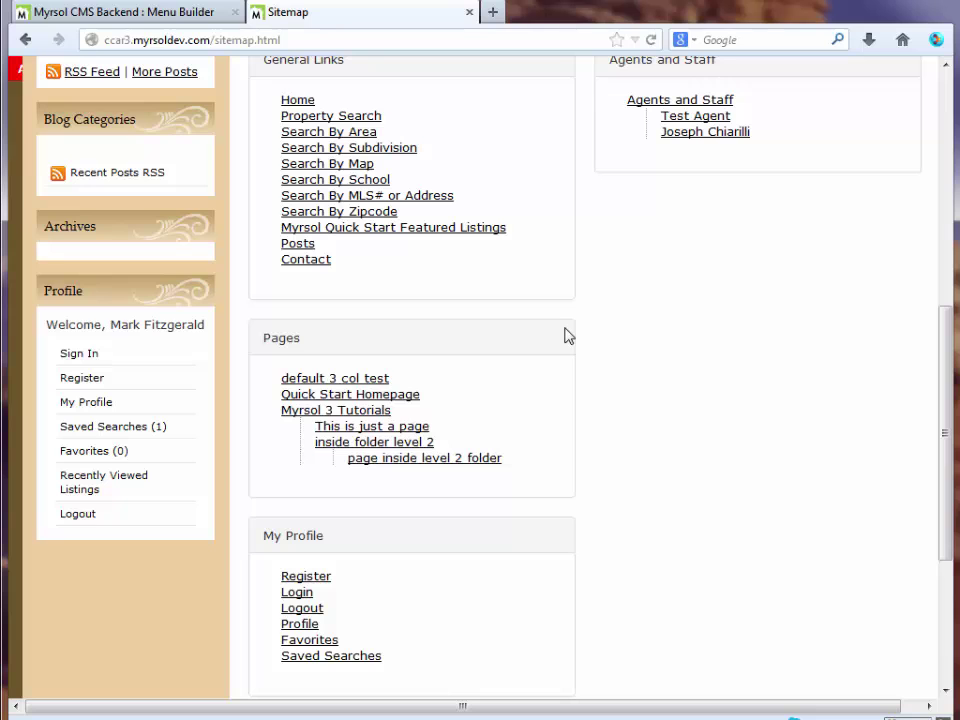
{"action": "scroll", "coordinate": [565, 335], "scroll_direction": "up", "scroll_amount": 5}
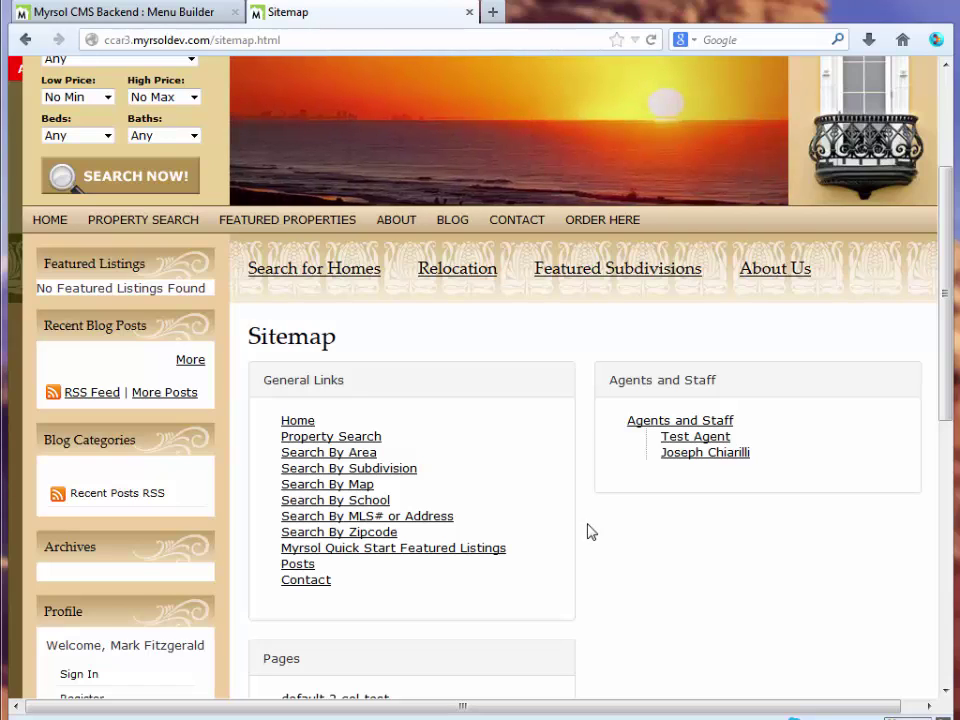
{"action": "left_click", "coordinate": [185, 16]}
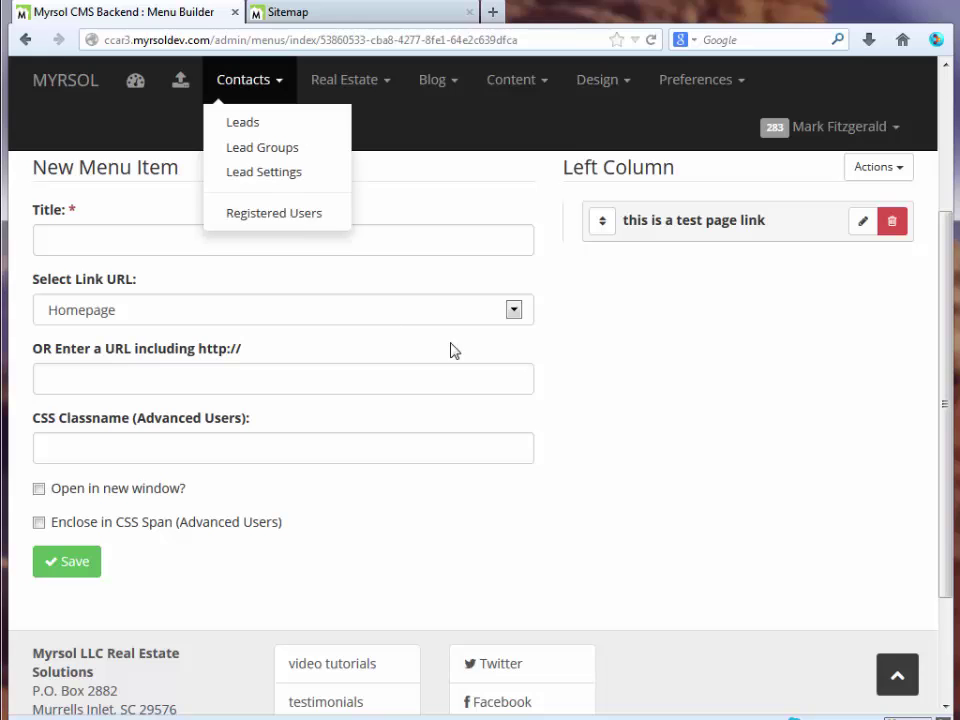
{"action": "mouse_move", "coordinate": [606, 90]}
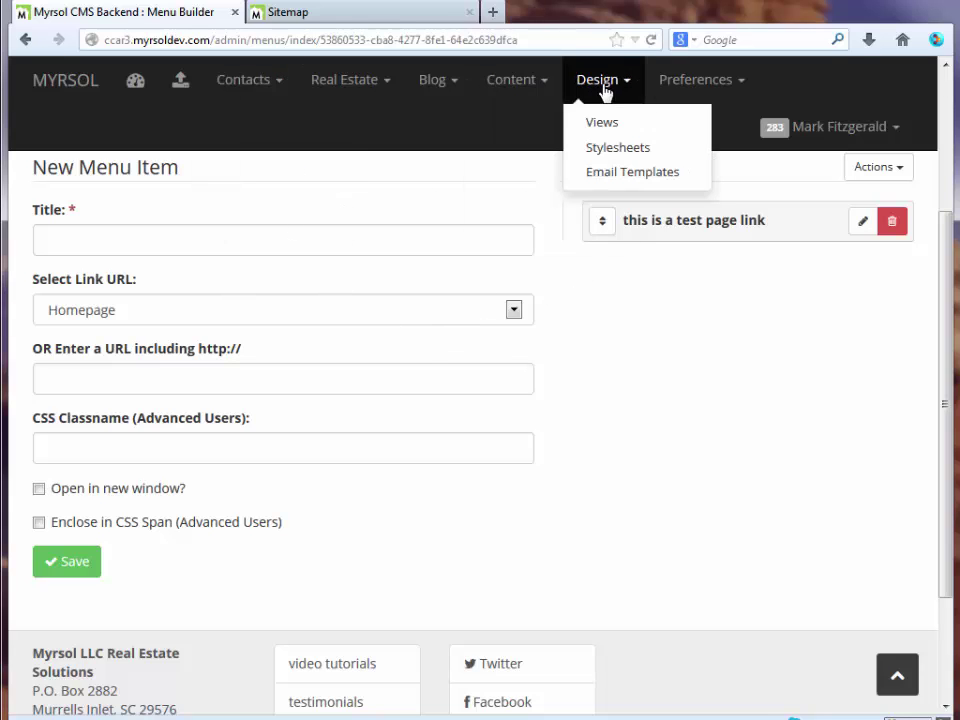
{"action": "mouse_move", "coordinate": [517, 80]}
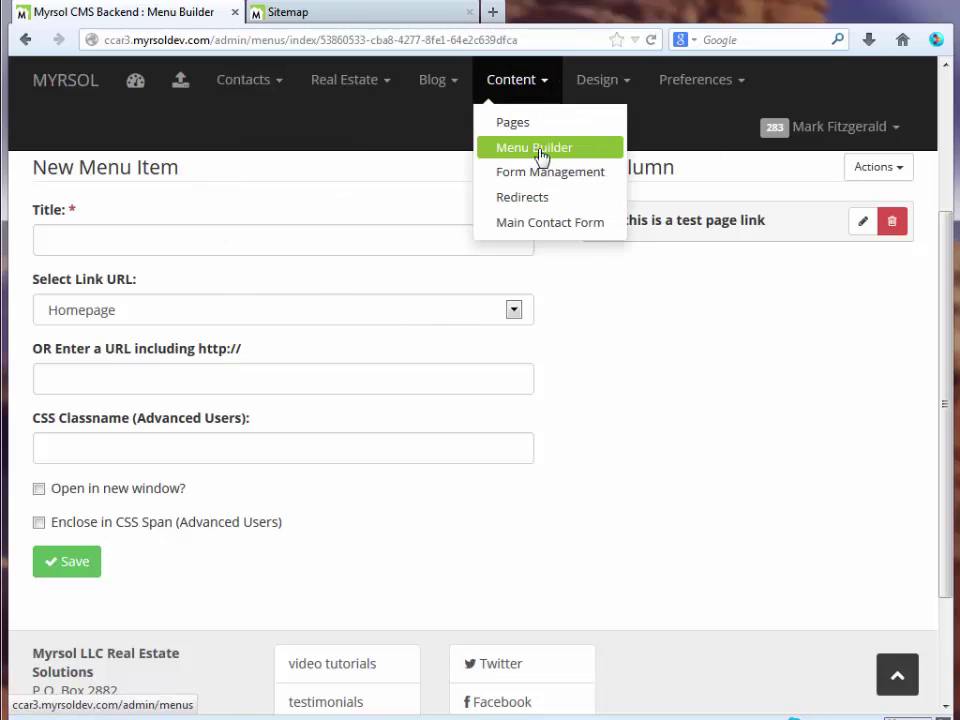
{"action": "left_click", "coordinate": [541, 150]}
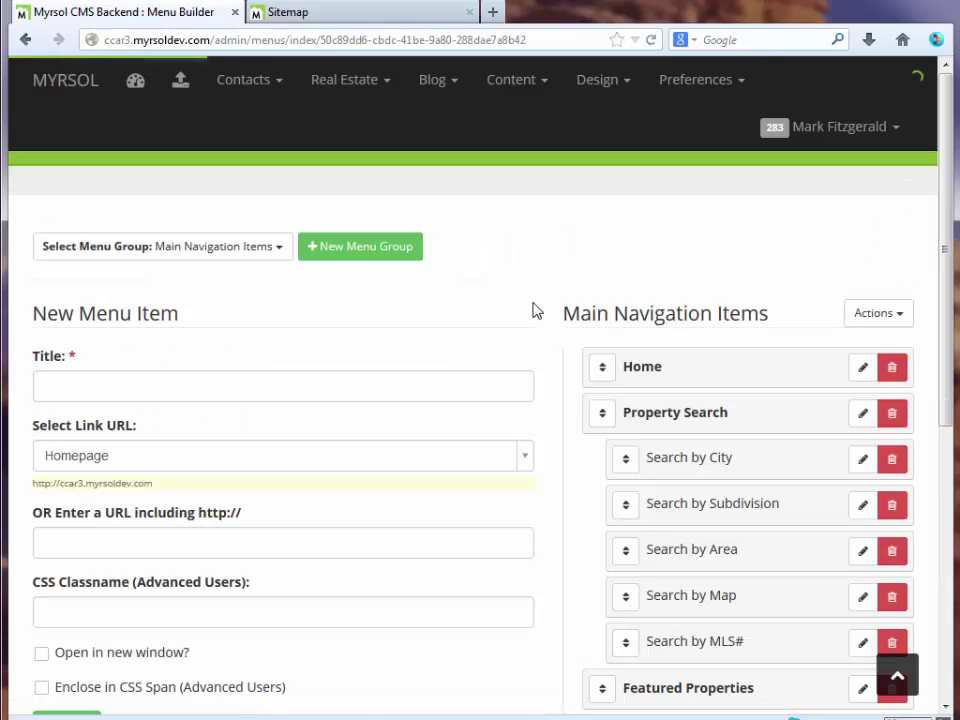
{"action": "left_click", "coordinate": [278, 250]}
{"action": "left_click", "coordinate": [92, 313]}
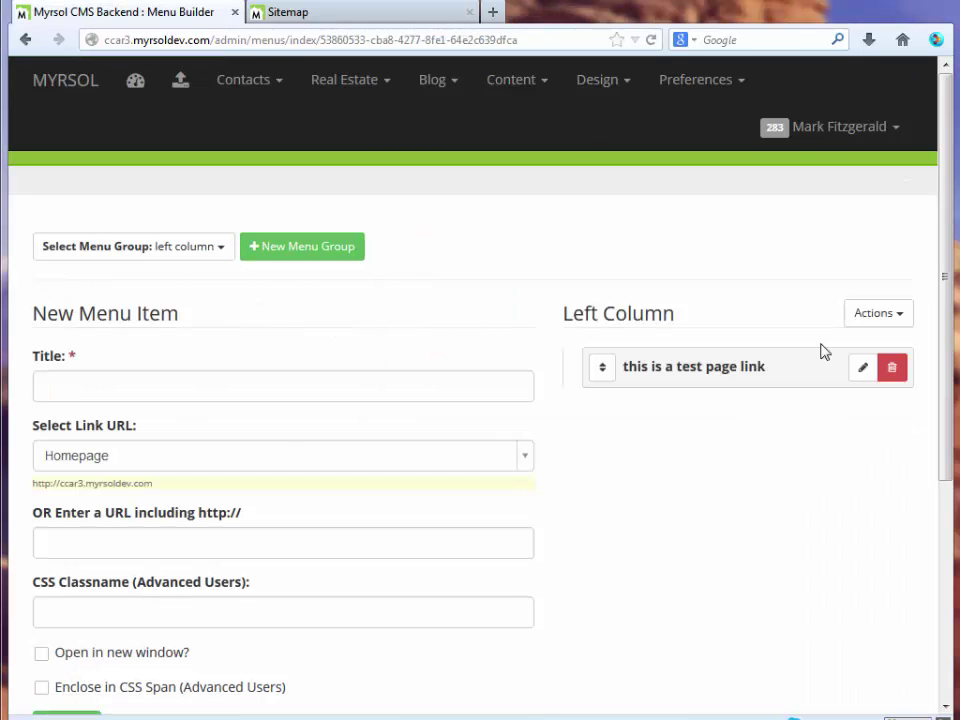
Open the left column menu's details and copy its snippet {{element[left_column=1]}}, then close the details.
{"action": "left_click", "coordinate": [900, 318]}
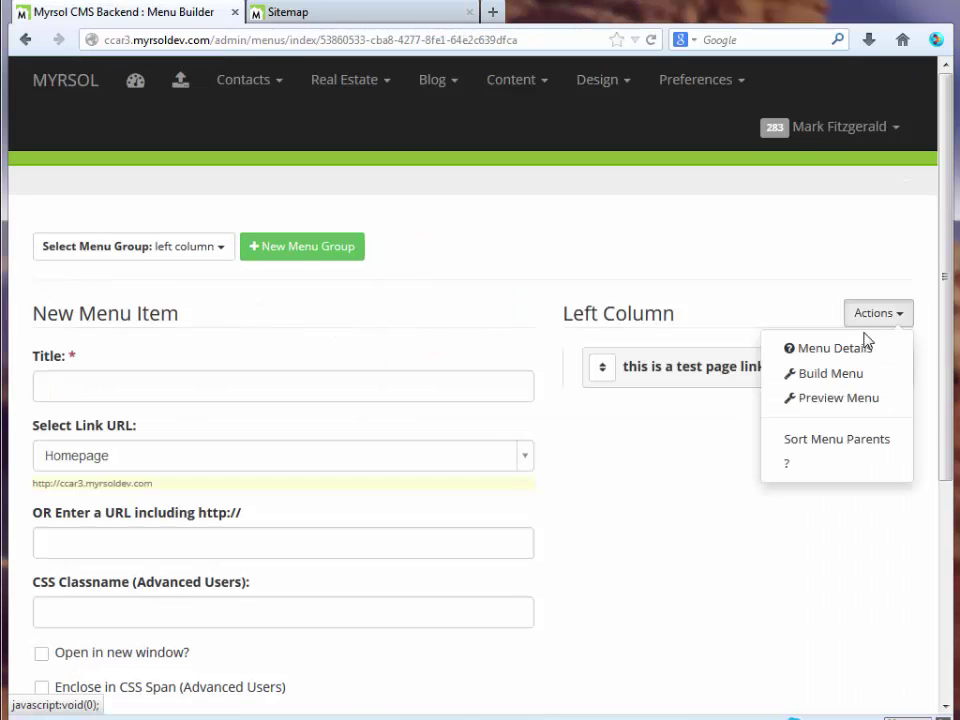
{"action": "left_click", "coordinate": [812, 350]}
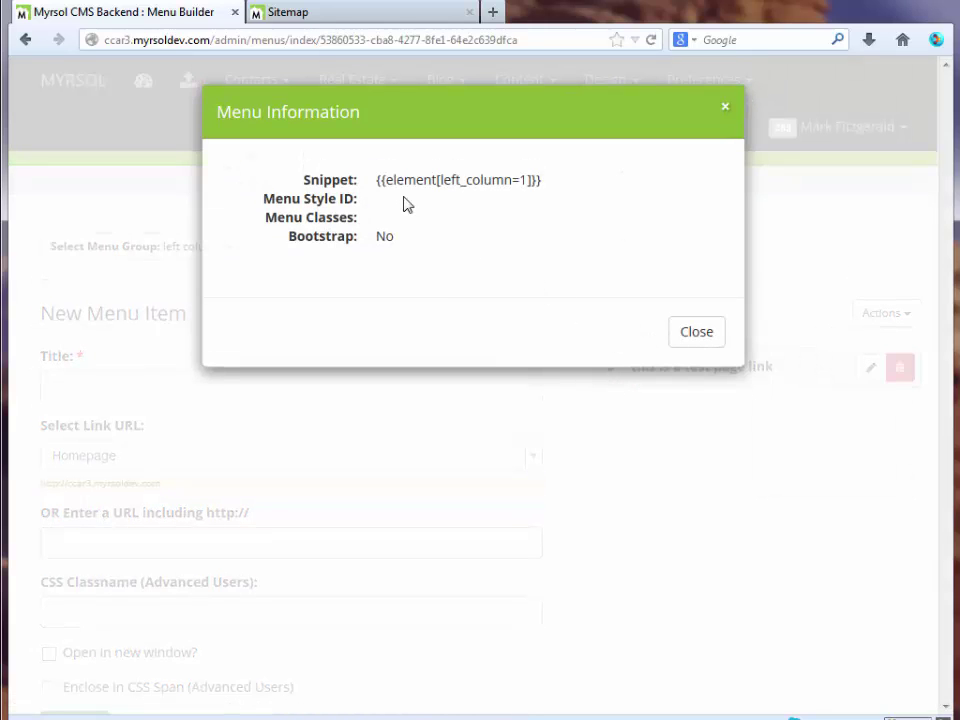
{"action": "left_click_drag", "start_coordinate": [375, 181], "coordinate": [550, 182]}
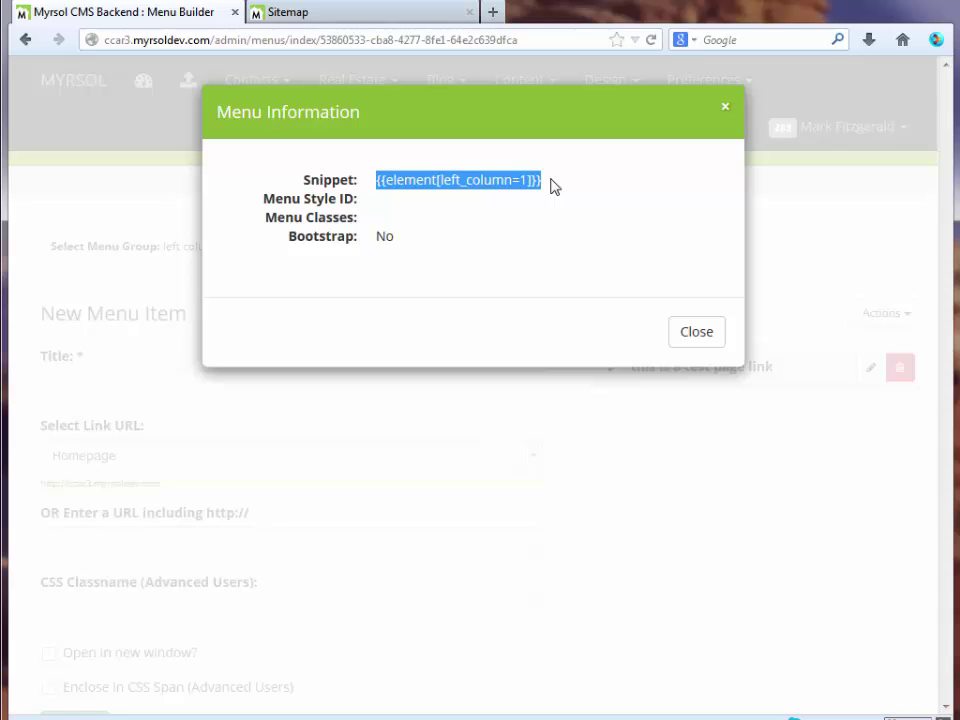
{"action": "right_click", "coordinate": [524, 181]}
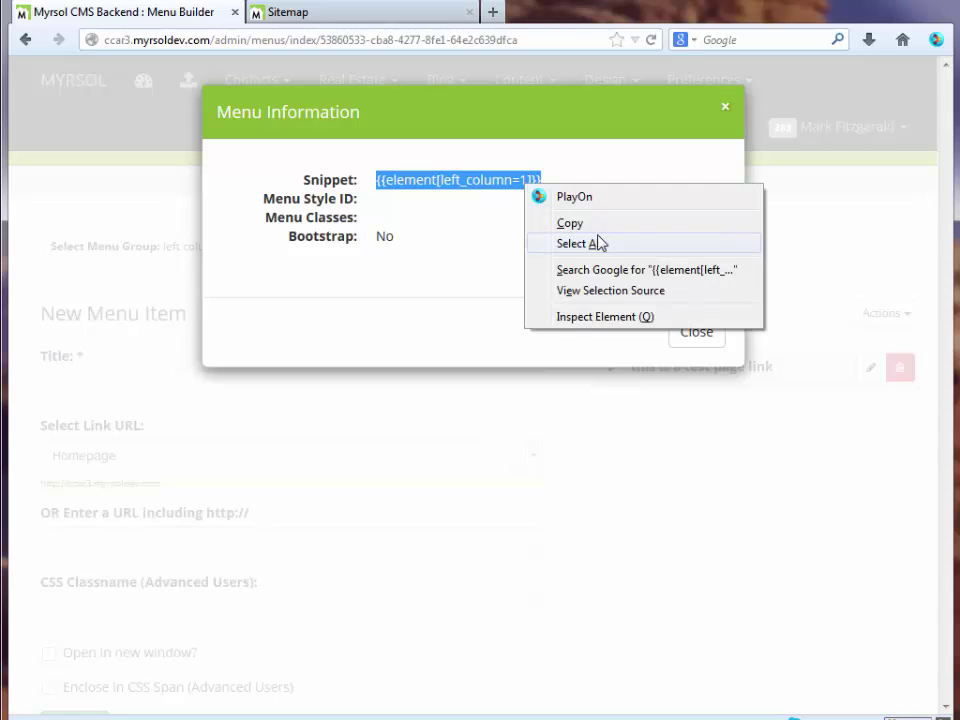
{"action": "left_click", "coordinate": [590, 221]}
{"action": "left_click", "coordinate": [700, 335]}
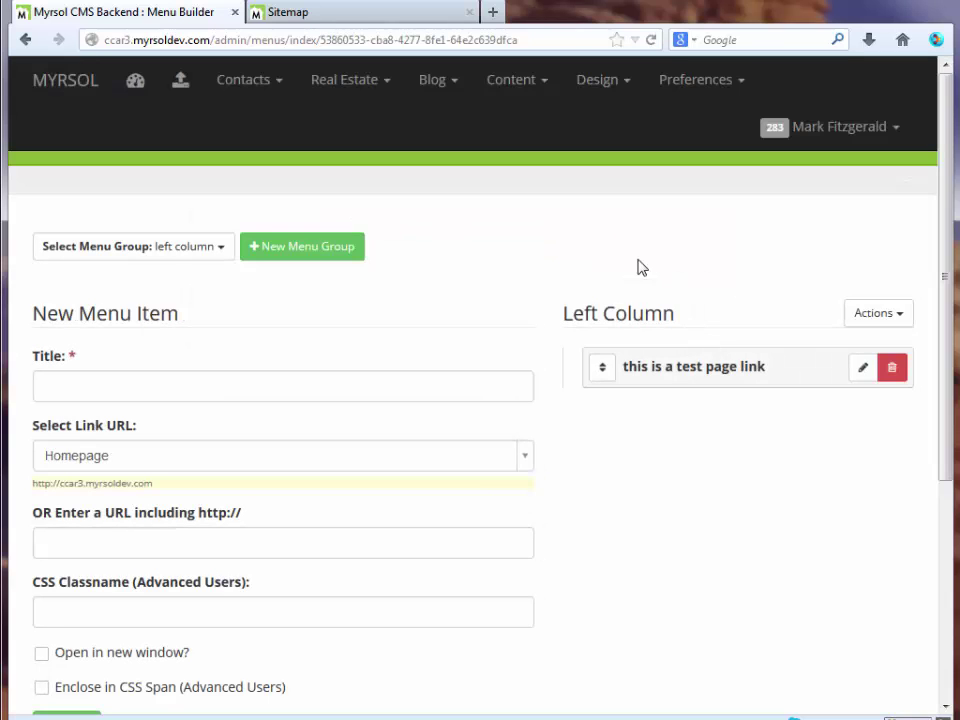
Open the site's design views and look over the available layouts and elements.
{"action": "left_click", "coordinate": [597, 80]}
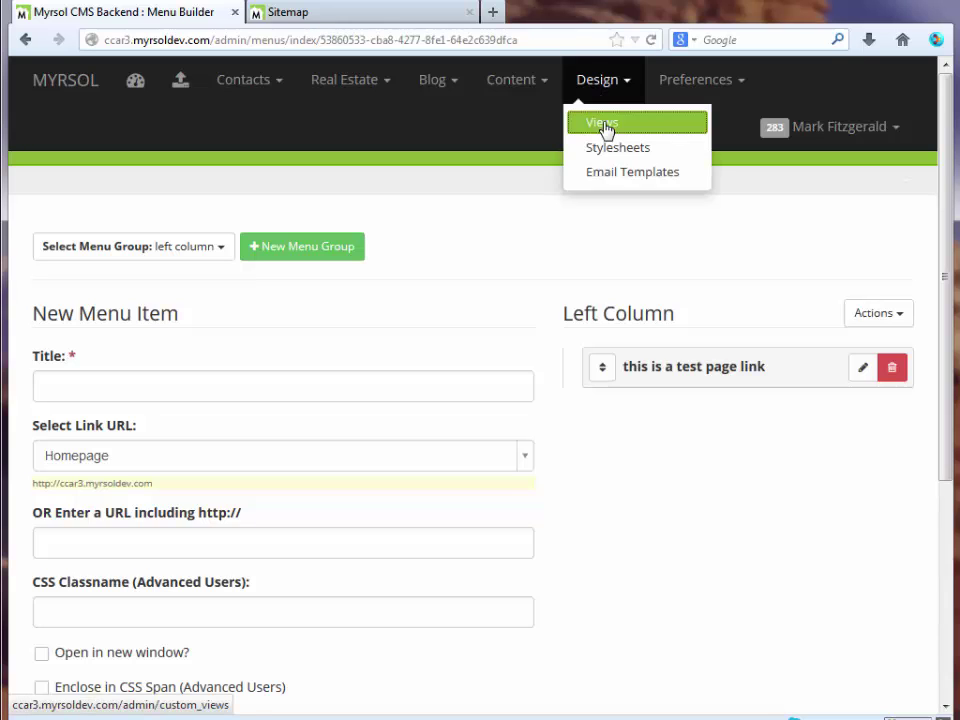
{"action": "left_click", "coordinate": [606, 126]}
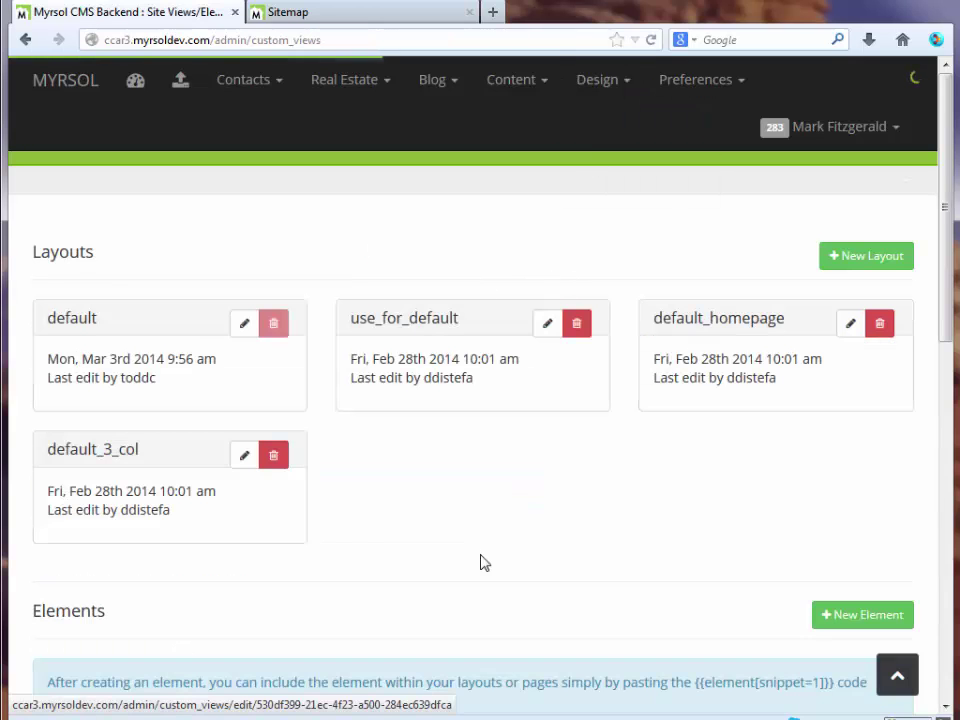
{"action": "scroll", "coordinate": [481, 500], "scroll_direction": "down", "scroll_amount": 4}
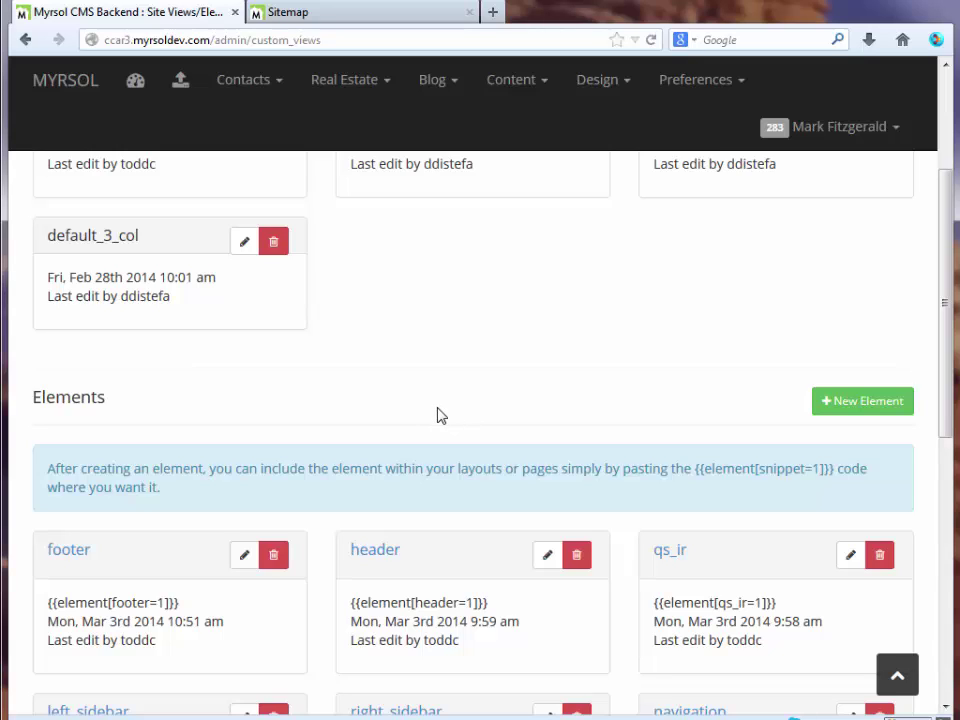
{"action": "scroll", "coordinate": [441, 415], "scroll_direction": "up", "scroll_amount": 3}
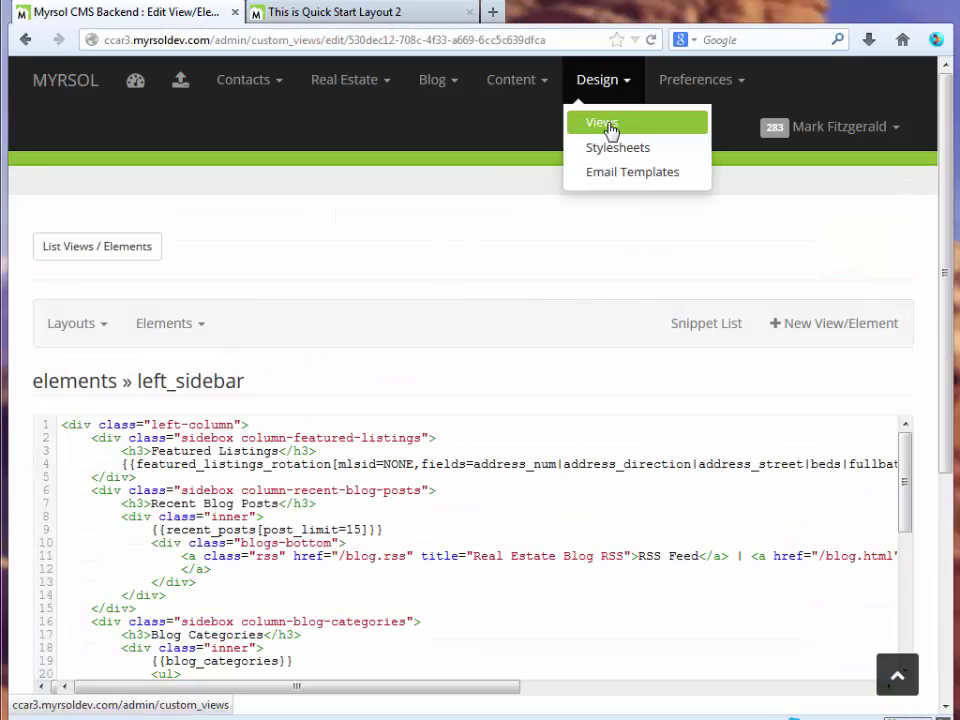
Open the default_homepage layout from the design views and find where its code includes the left_sidebar element.
{"action": "left_click", "coordinate": [607, 124]}
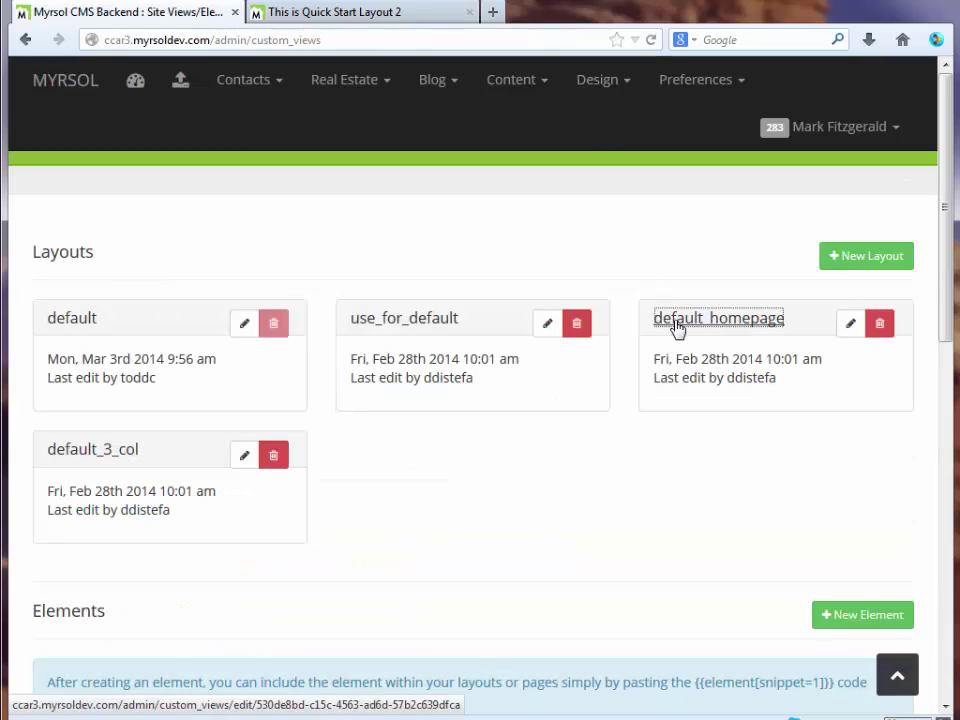
{"action": "left_click", "coordinate": [677, 327]}
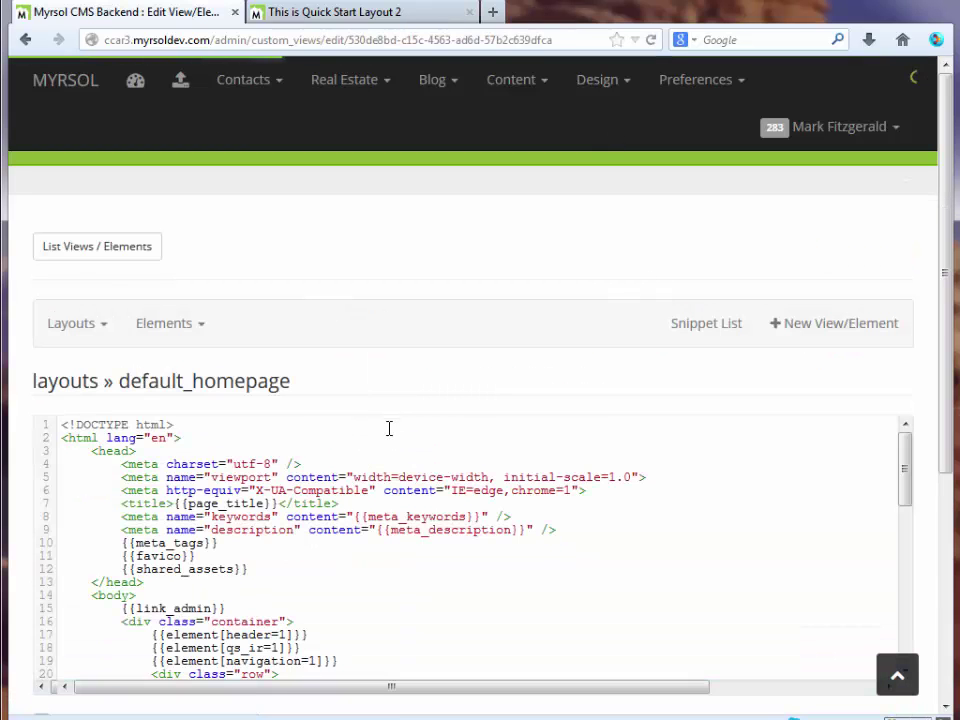
{"action": "scroll", "coordinate": [389, 432], "scroll_direction": "down", "scroll_amount": 2}
{"action": "scroll", "coordinate": [389, 436], "scroll_direction": "down", "scroll_amount": 8}
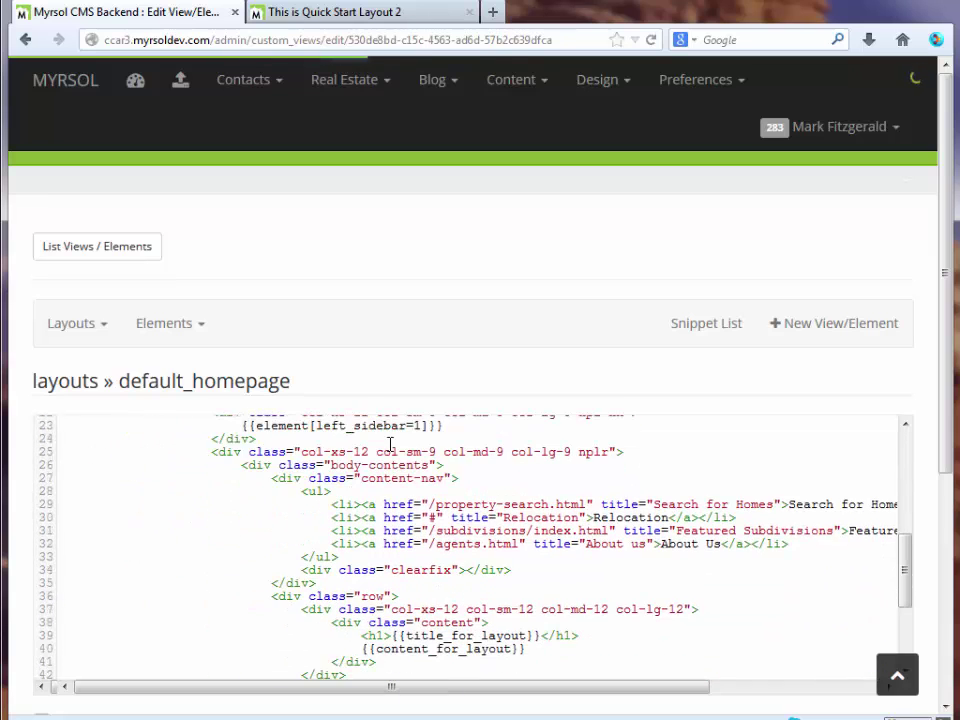
{"action": "scroll", "coordinate": [389, 441], "scroll_direction": "down", "scroll_amount": 2}
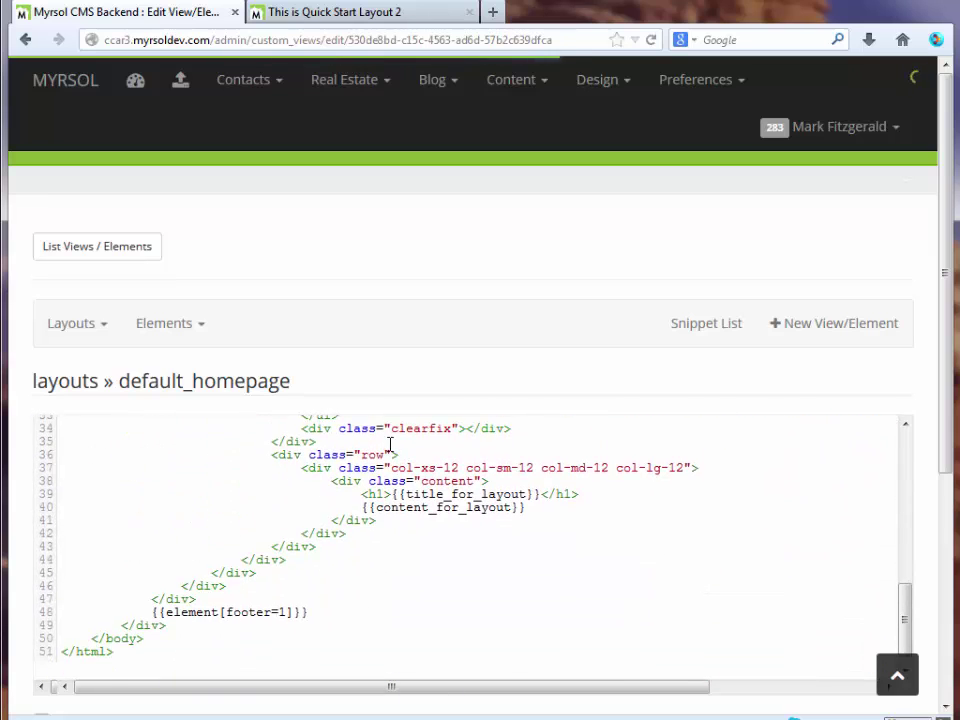
{"action": "scroll", "coordinate": [389, 444], "scroll_direction": "up", "scroll_amount": 4}
{"action": "scroll", "coordinate": [389, 444], "scroll_direction": "up", "scroll_amount": 3}
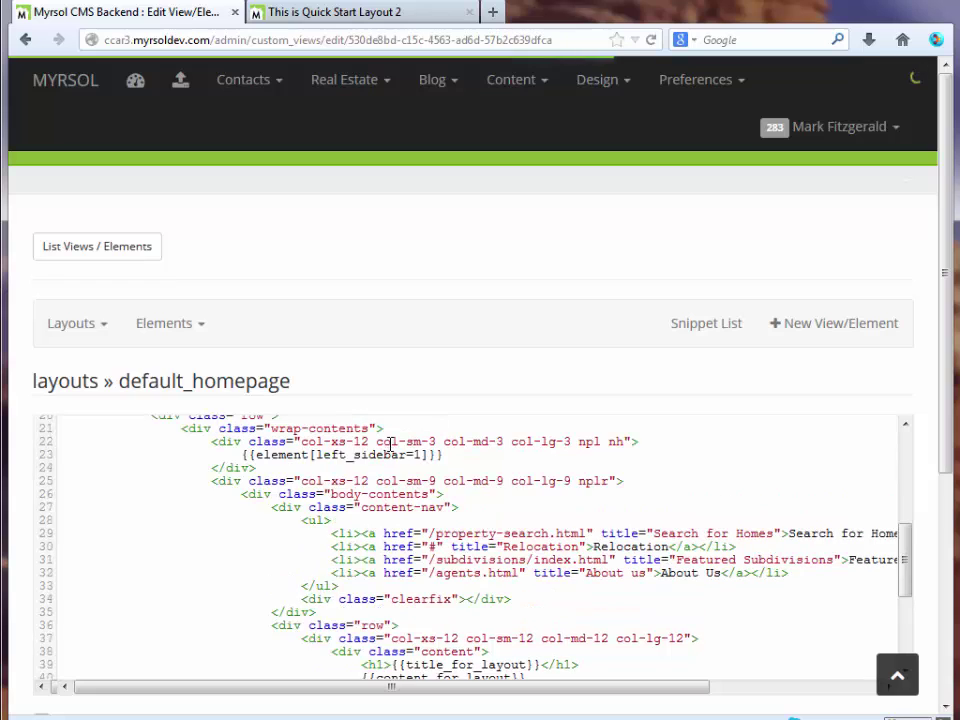
{"action": "left_click_drag", "start_coordinate": [317, 522], "coordinate": [404, 524]}
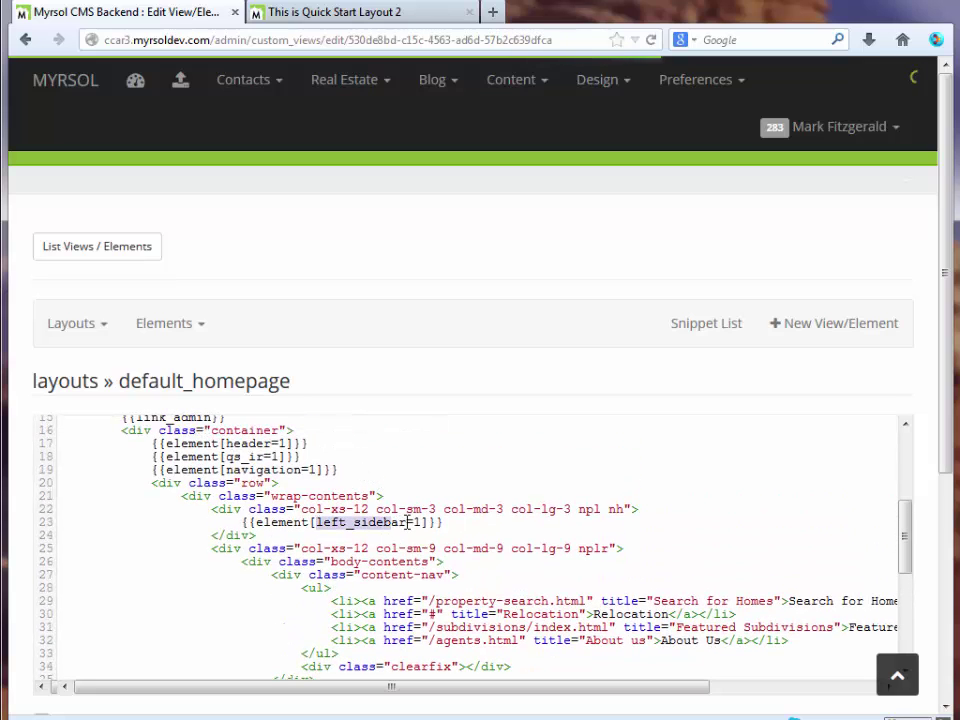
Go back to the design views, open the left_sidebar element for editing and review its code.
{"action": "left_click", "coordinate": [557, 88]}
{"action": "left_click", "coordinate": [597, 80]}
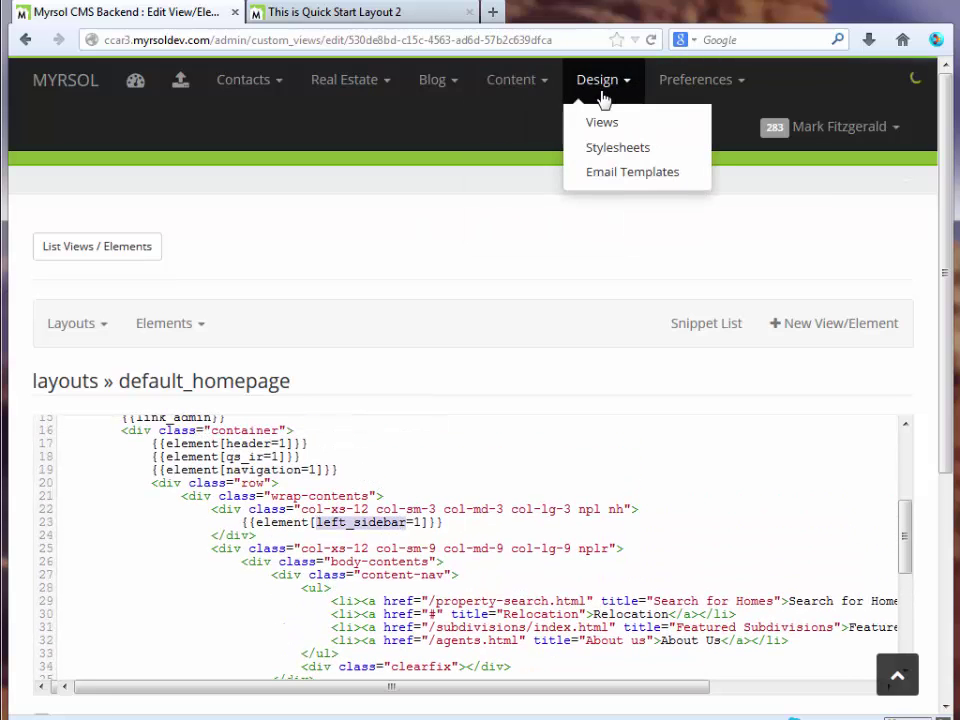
{"action": "left_click", "coordinate": [603, 124]}
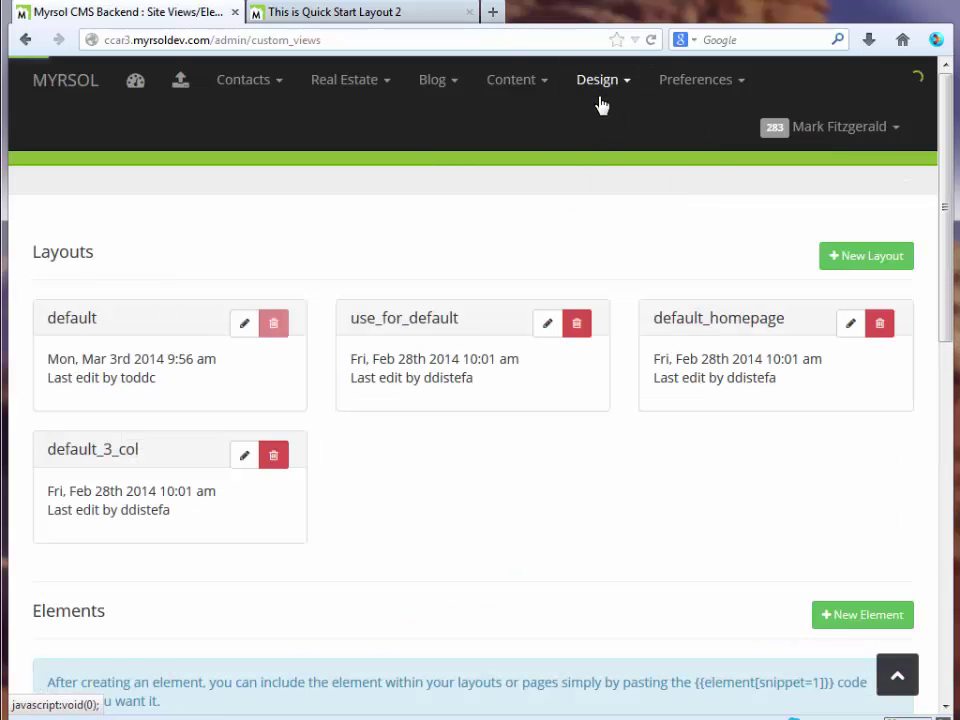
{"action": "scroll", "coordinate": [447, 467], "scroll_direction": "down", "scroll_amount": 3}
{"action": "scroll", "coordinate": [447, 467], "scroll_direction": "down", "scroll_amount": 2}
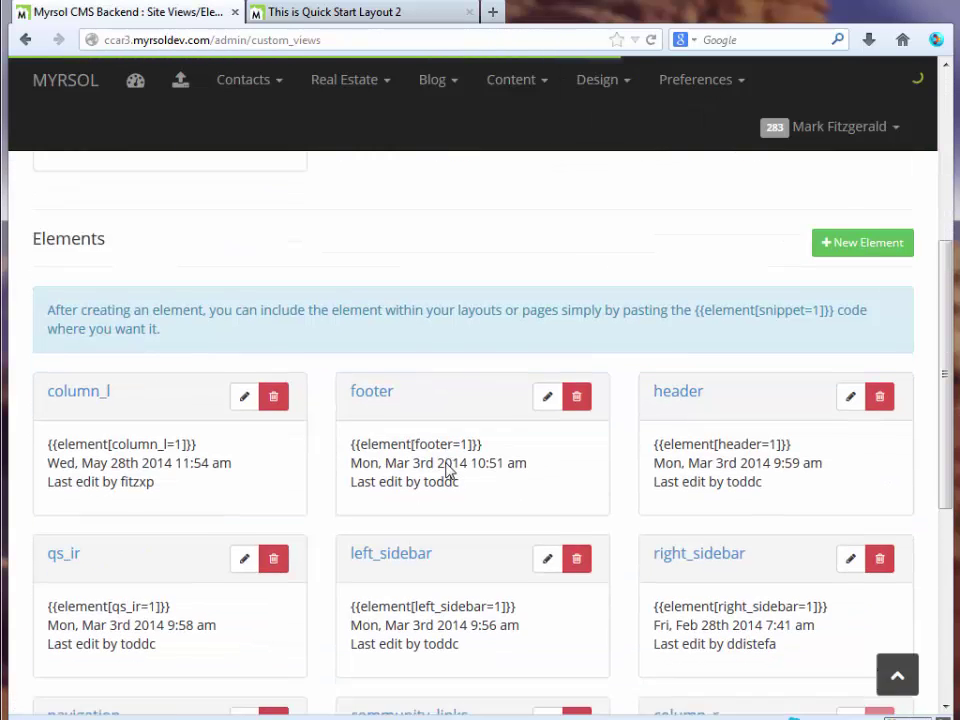
{"action": "left_click", "coordinate": [405, 503]}
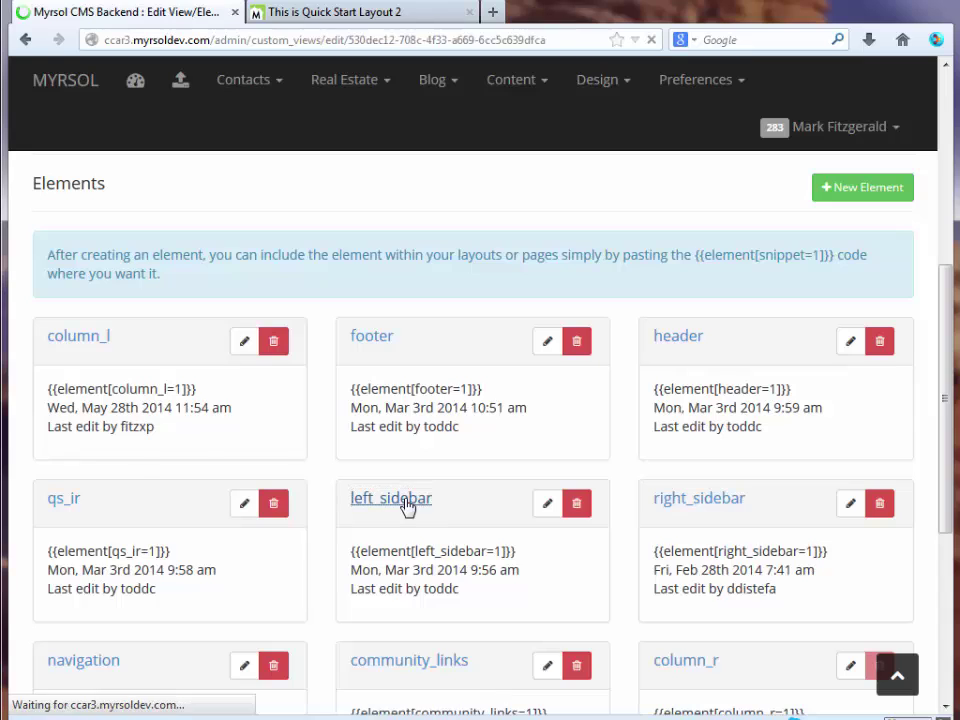
{"action": "scroll", "coordinate": [350, 493], "scroll_direction": "down", "scroll_amount": 1}
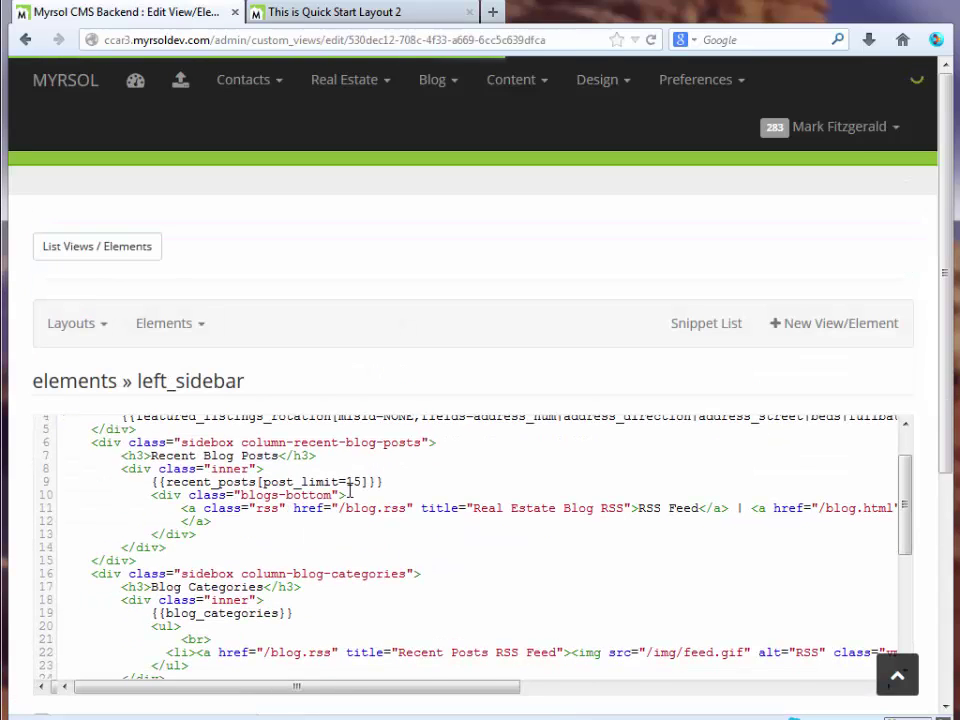
{"action": "scroll", "coordinate": [350, 492], "scroll_direction": "up", "scroll_amount": 1}
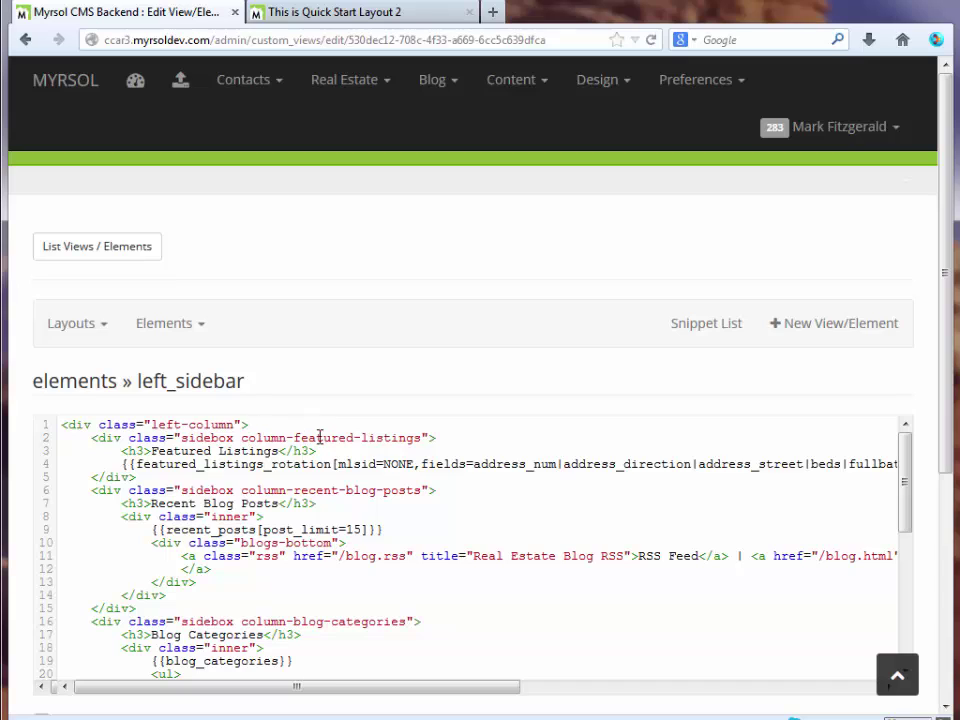
Insert the line <div class="sidebox column-featured-listings"> directly below the opening left-column div in the left_sidebar code.
{"action": "key", "text": "Return"}
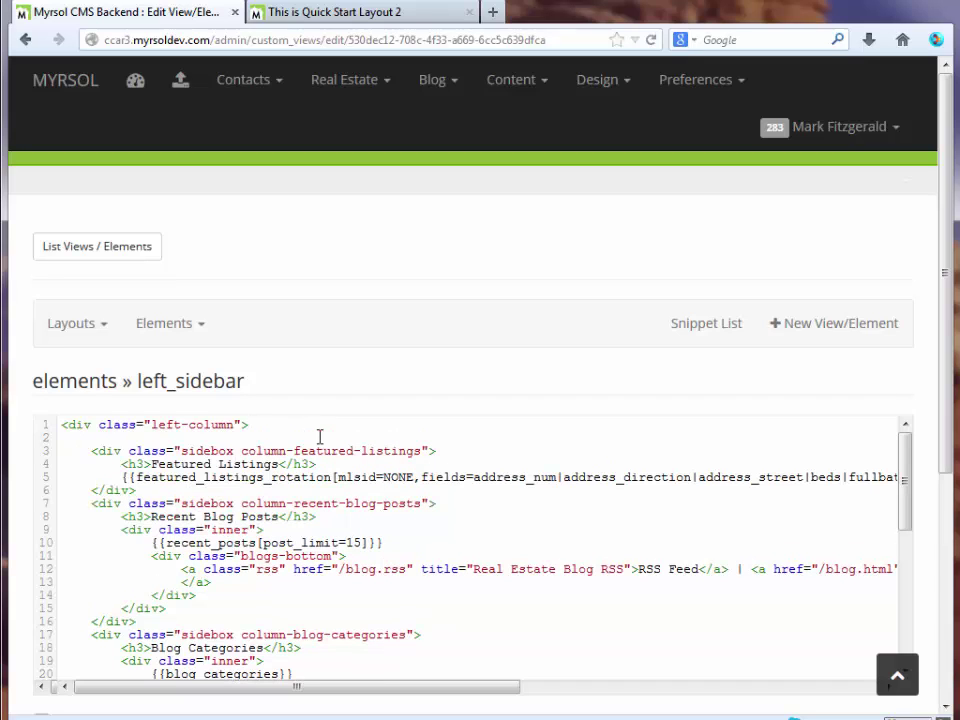
{"action": "type", "text": "<div class=\"sidebox"}
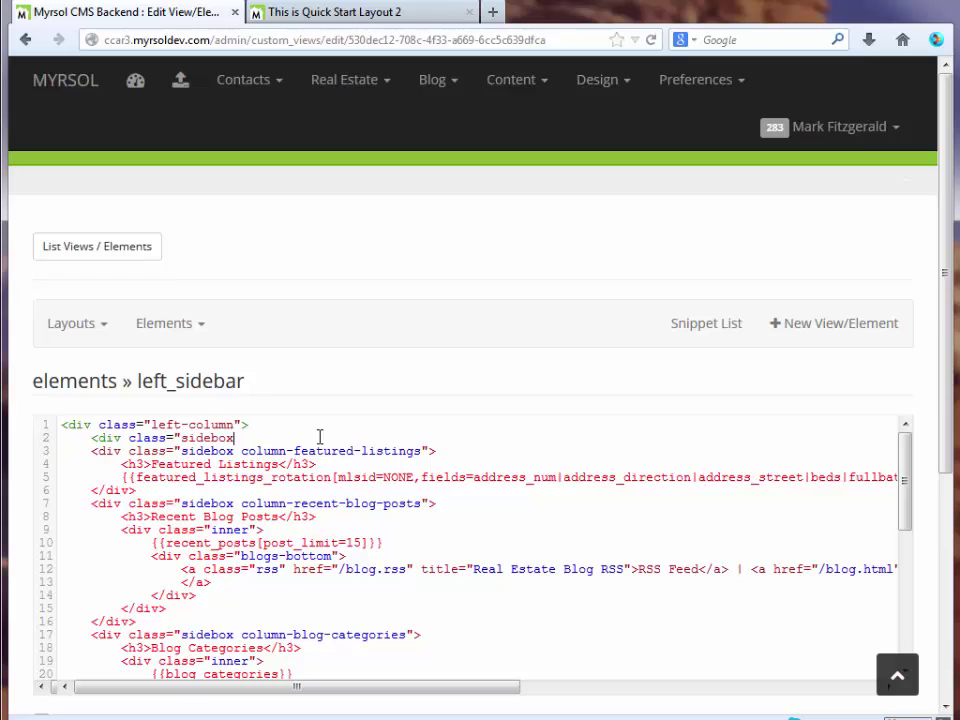
{"action": "type", "text": " column-featured-lstings"}
{"action": "key", "text": "BackSpace"}
{"action": "key", "text": "BackSpace"}
{"action": "key", "text": "BackSpace"}
{"action": "key", "text": "BackSpace"}
{"action": "key", "text": "BackSpace"}
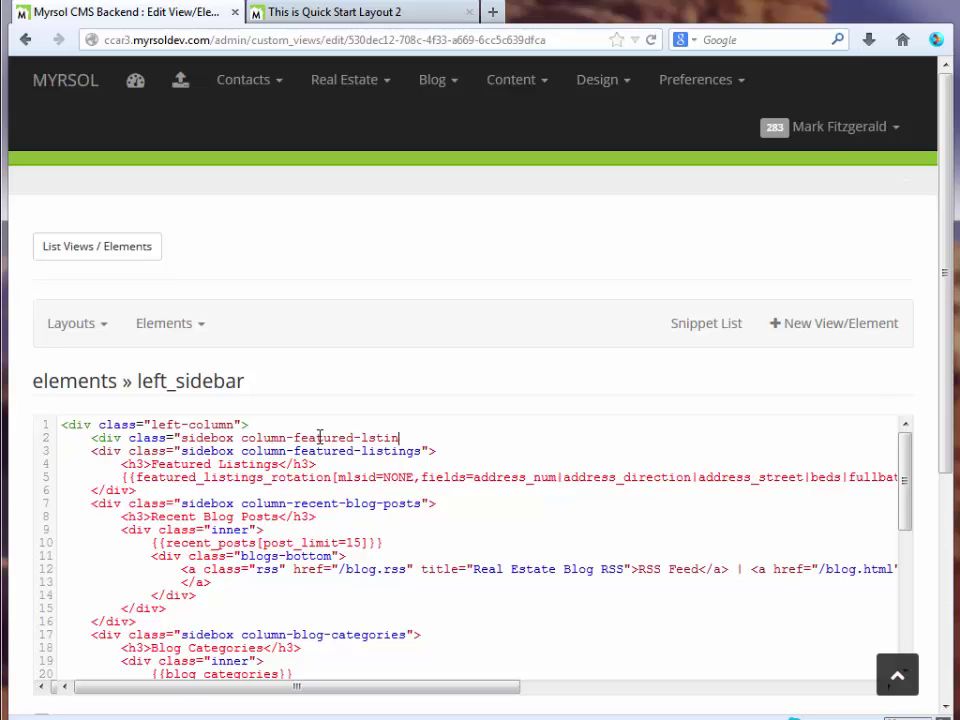
{"action": "type", "text": "istings\">"}
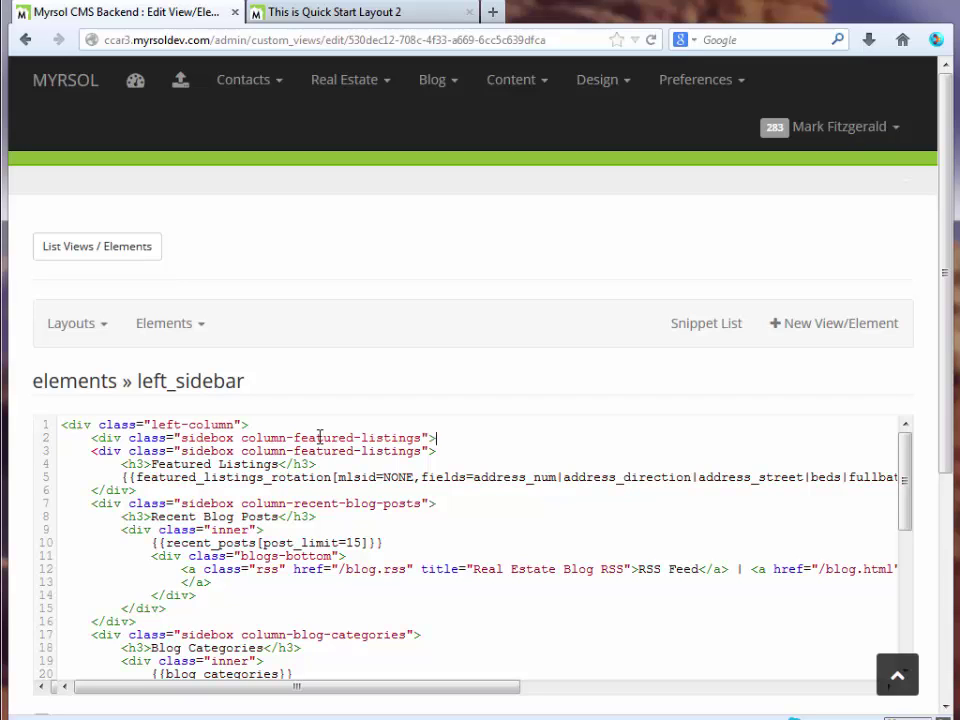
Add the heading line <h3> Myrsol Tutorial</h3> inside the new sidebox div.
{"action": "key", "text": "Return"}
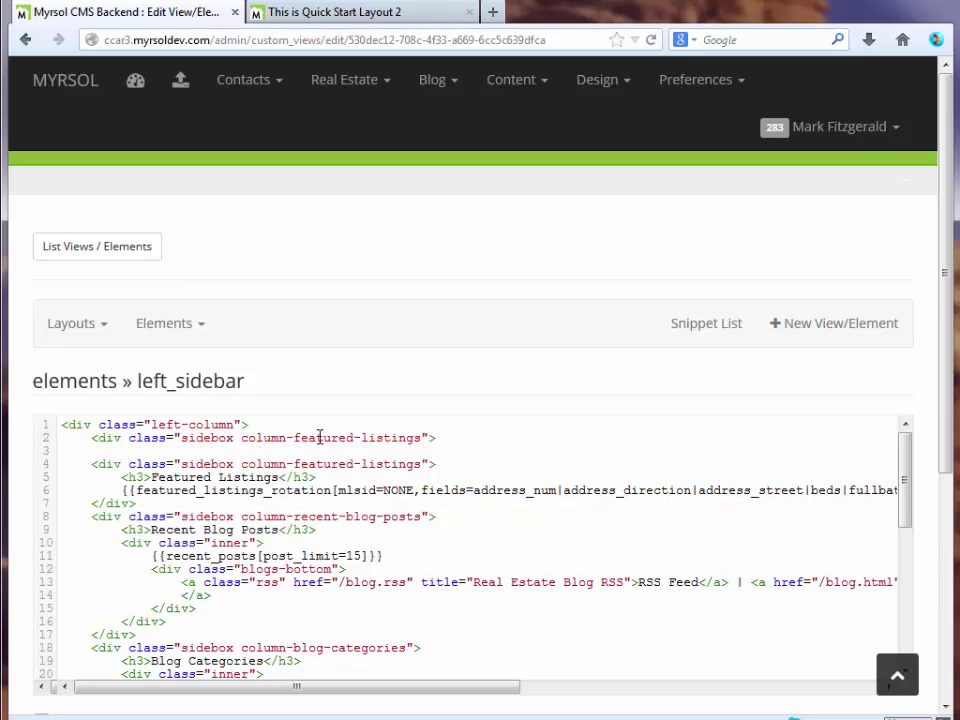
{"action": "type", "text": "<h3 Myrsol Tutorial</h3"}
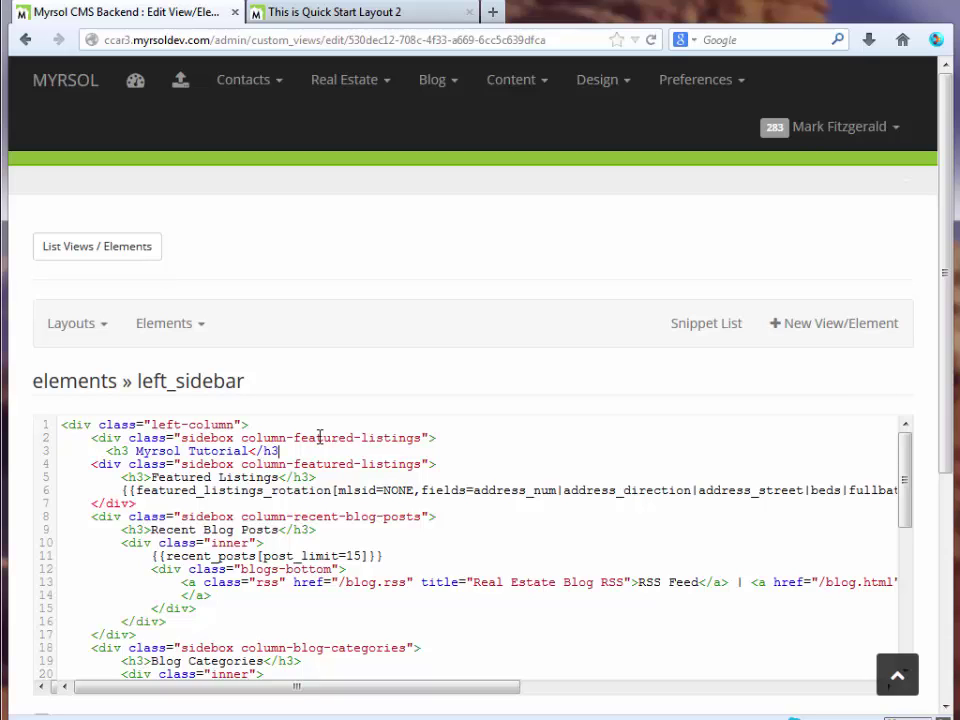
{"action": "key", "text": "Left"}
{"action": "key", "text": "Left"}
{"action": "type", "text": ">"}
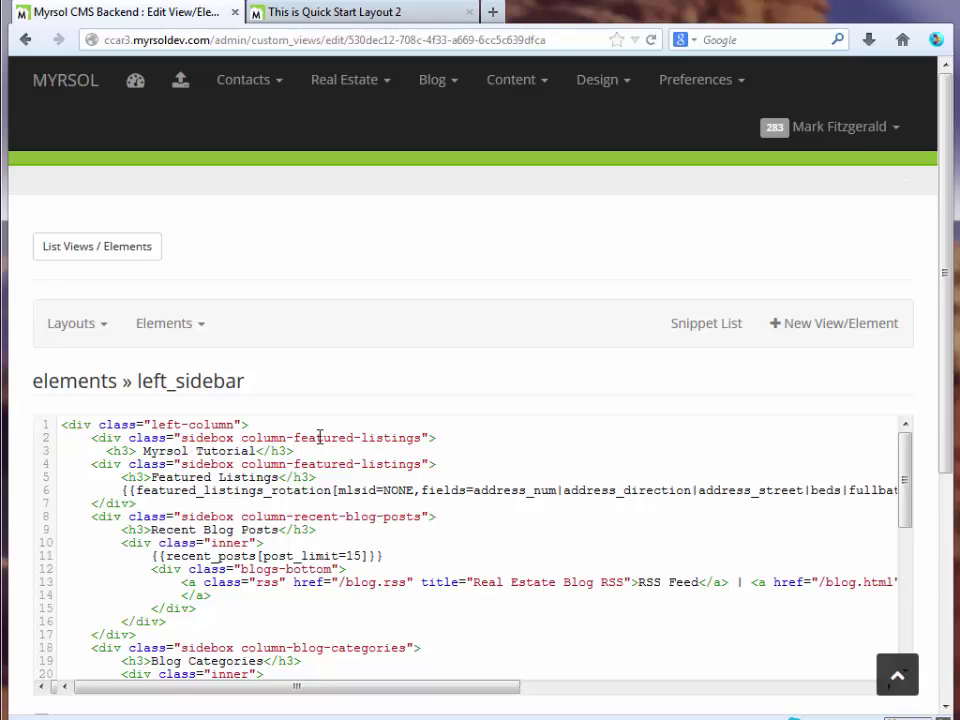
Add an empty line below the Myrsol Tutorial heading in the left_sidebar code.
{"action": "key", "text": "Return"}
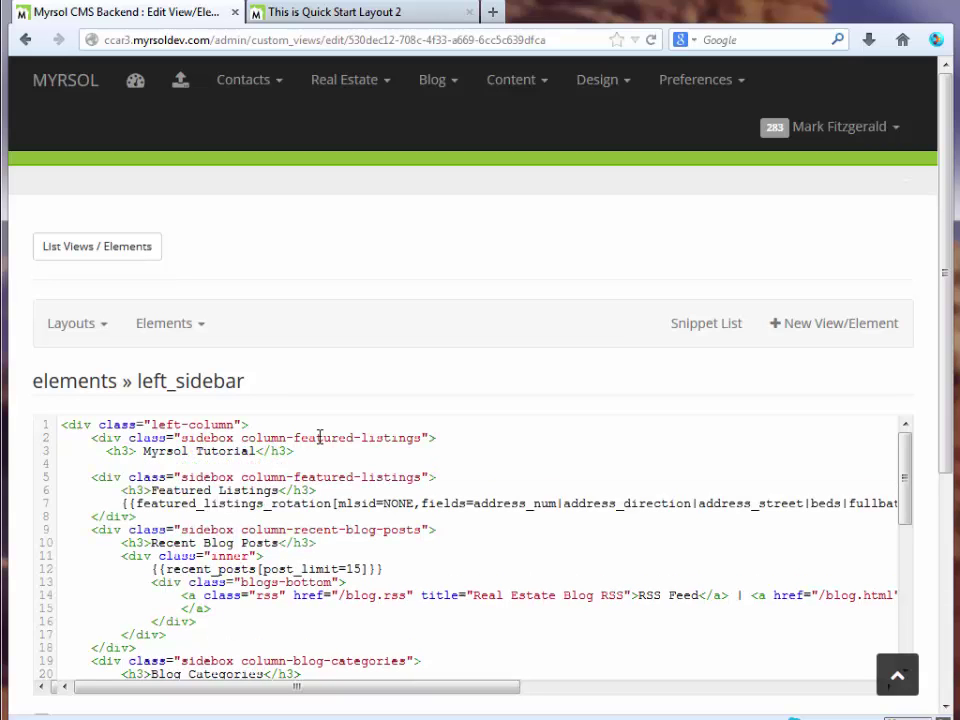
{"action": "right_click", "coordinate": [231, 458]}
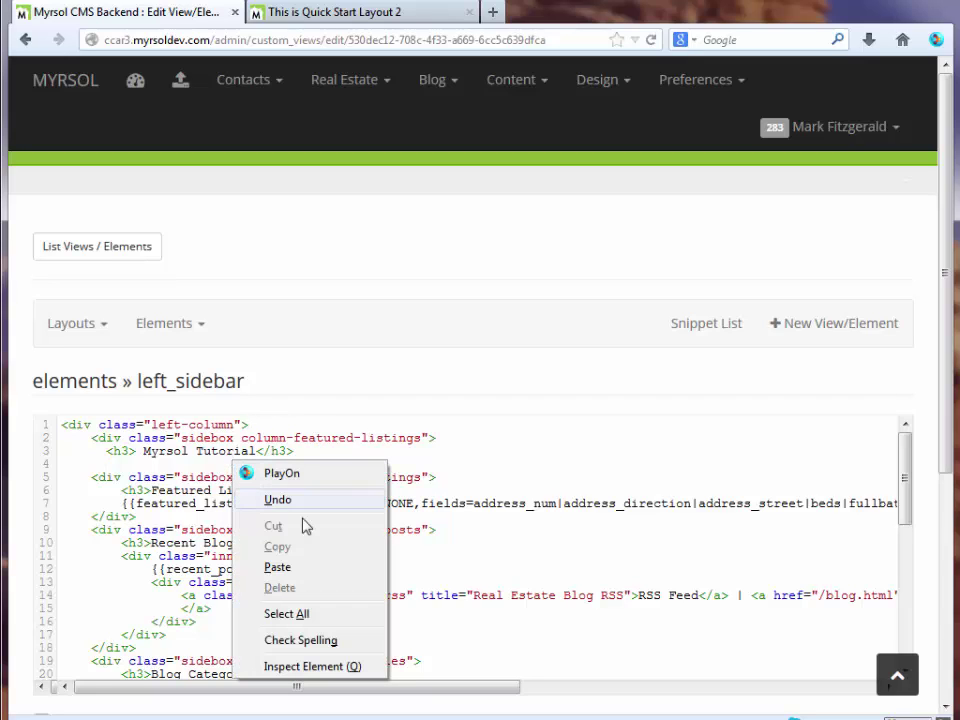
{"action": "left_click", "coordinate": [290, 567]}
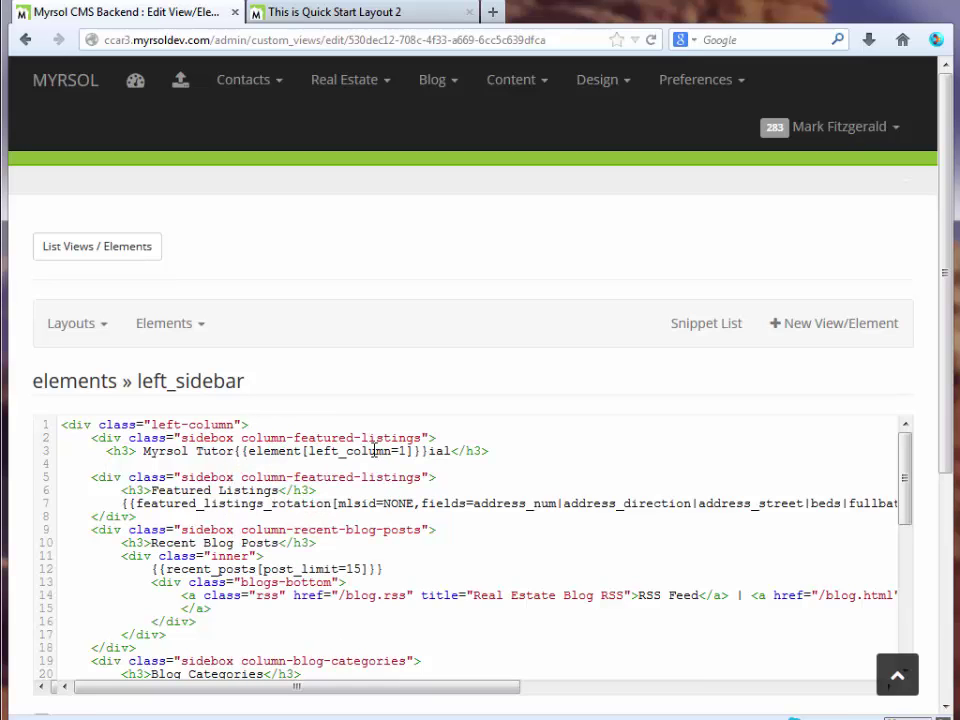
{"action": "key", "text": "BackSpace"}
{"action": "key", "text": "BackSpace"}
{"action": "key", "text": "BackSpace"}
{"action": "key", "text": "BackSpace"}
{"action": "key", "text": "BackSpace"}
{"action": "key", "text": "BackSpace"}
{"action": "key", "text": "BackSpace"}
{"action": "key", "text": "BackSpace"}
{"action": "key", "text": "BackSpace"}
{"action": "key", "text": "BackSpace"}
{"action": "key", "text": "BackSpace"}
{"action": "key", "text": "BackSpace"}
{"action": "key", "text": "BackSpace"}
{"action": "key", "text": "BackSpace"}
{"action": "key", "text": "BackSpace"}
{"action": "key", "text": "BackSpace"}
{"action": "key", "text": "BackSpace"}
{"action": "key", "text": "BackSpace"}
{"action": "key", "text": "BackSpace"}
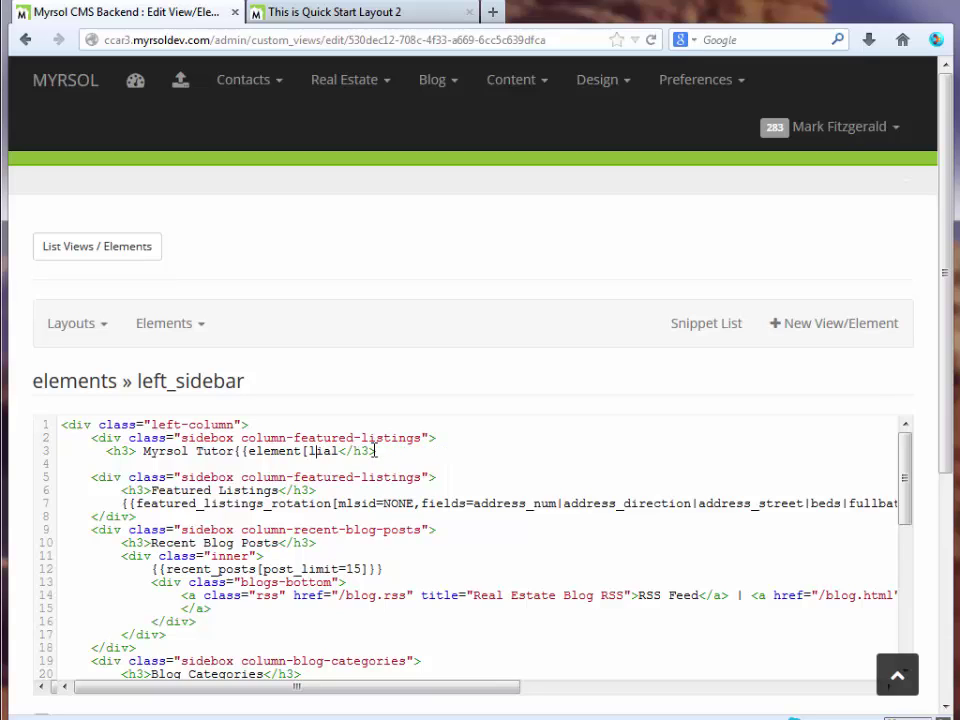
{"action": "key", "text": "BackSpace"}
{"action": "key", "text": "BackSpace"}
{"action": "key", "text": "BackSpace"}
{"action": "key", "text": "BackSpace"}
{"action": "key", "text": "BackSpace"}
{"action": "key", "text": "BackSpace"}
{"action": "key", "text": "BackSpace"}
{"action": "key", "text": "BackSpace"}
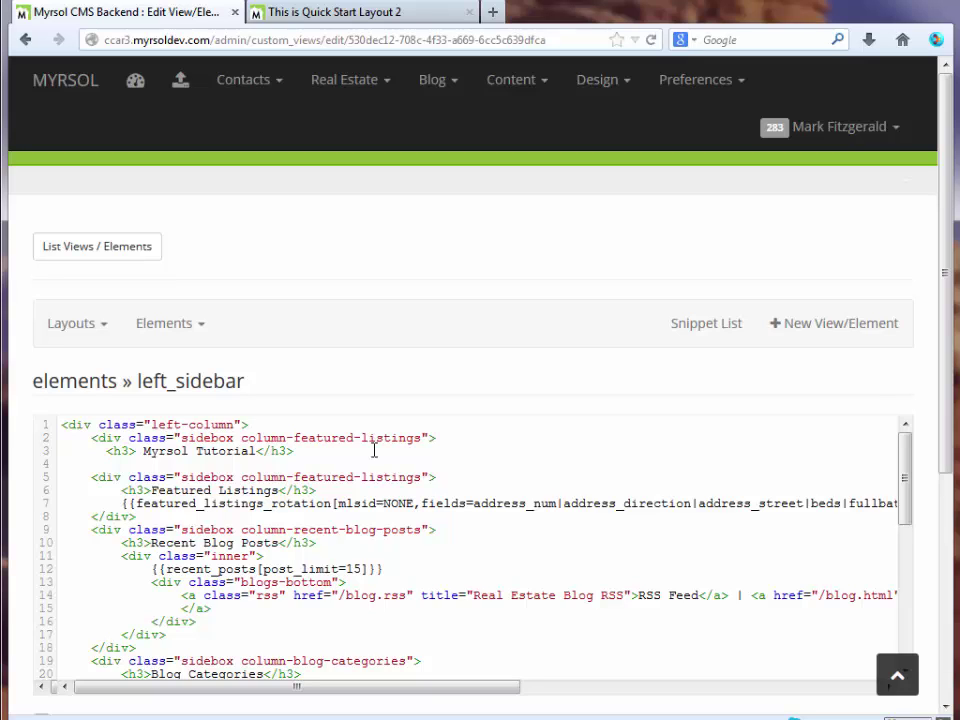
Paste the snippet {{element[left_column=1]}} below the heading with a closing </div> on the following line, and save left_sidebar while keeping it open for editing.
{"action": "right_click", "coordinate": [113, 469]}
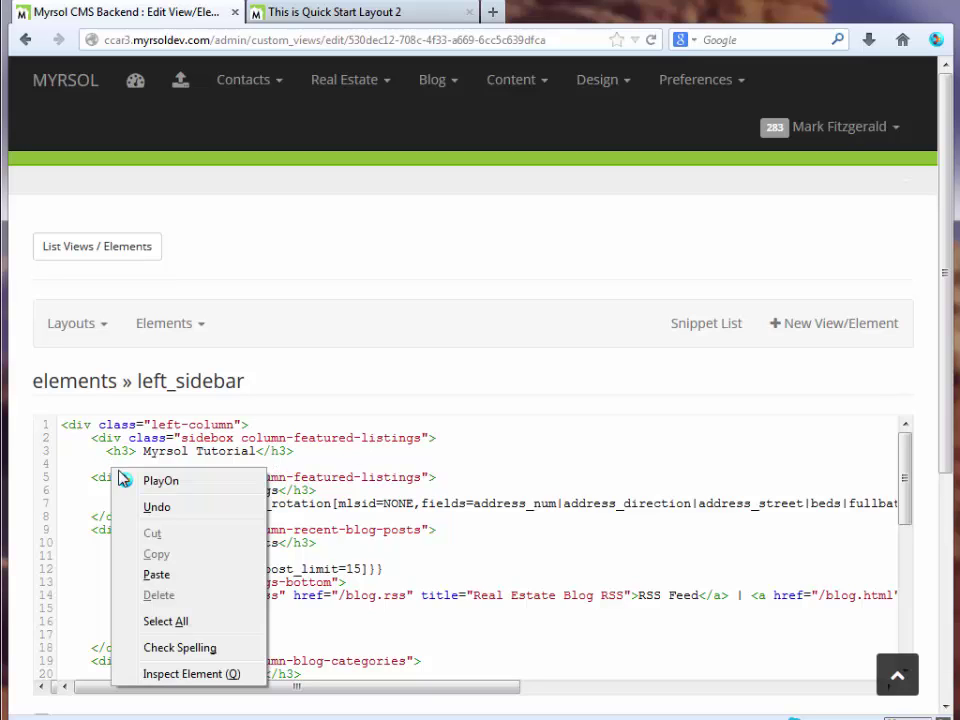
{"action": "left_click", "coordinate": [184, 578]}
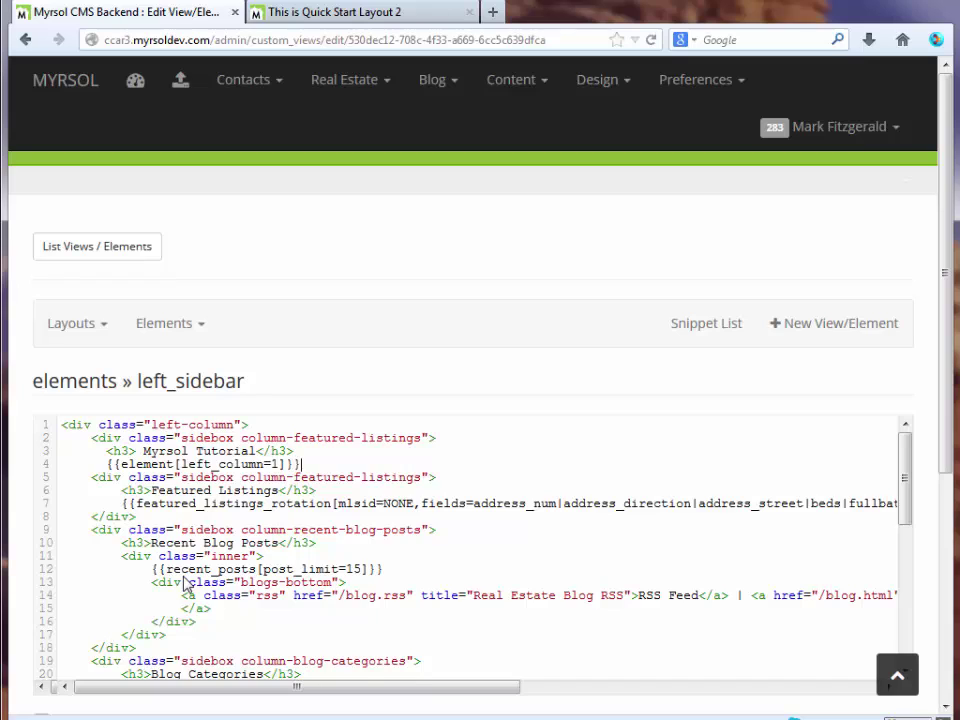
{"action": "key", "text": "Return"}
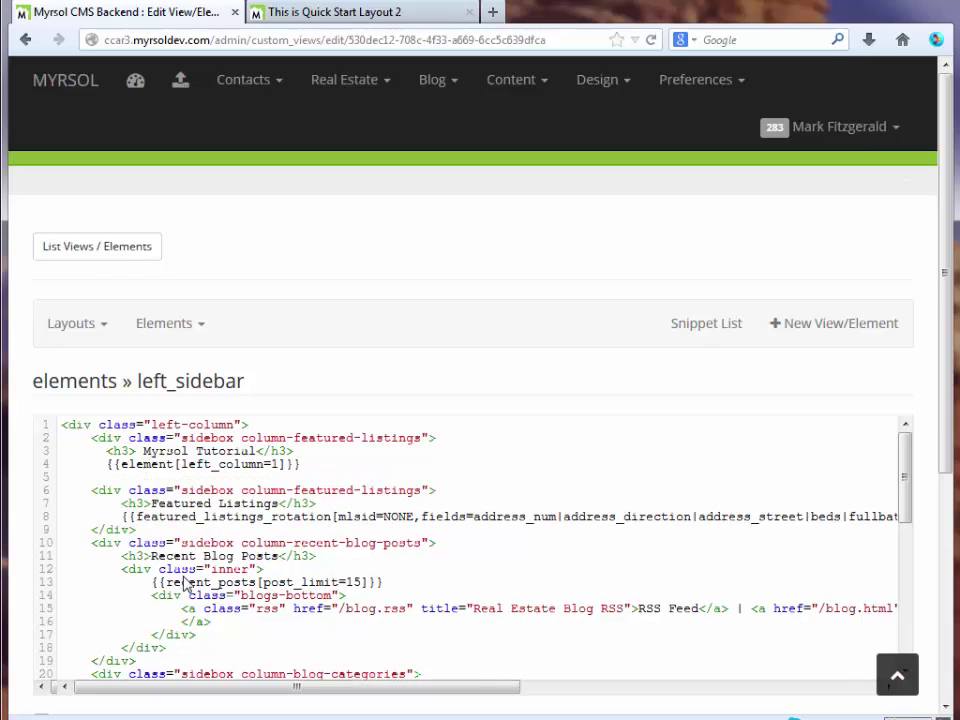
{"action": "type", "text": "</div>"}
{"action": "scroll", "coordinate": [489, 568], "scroll_direction": "down", "scroll_amount": 10}
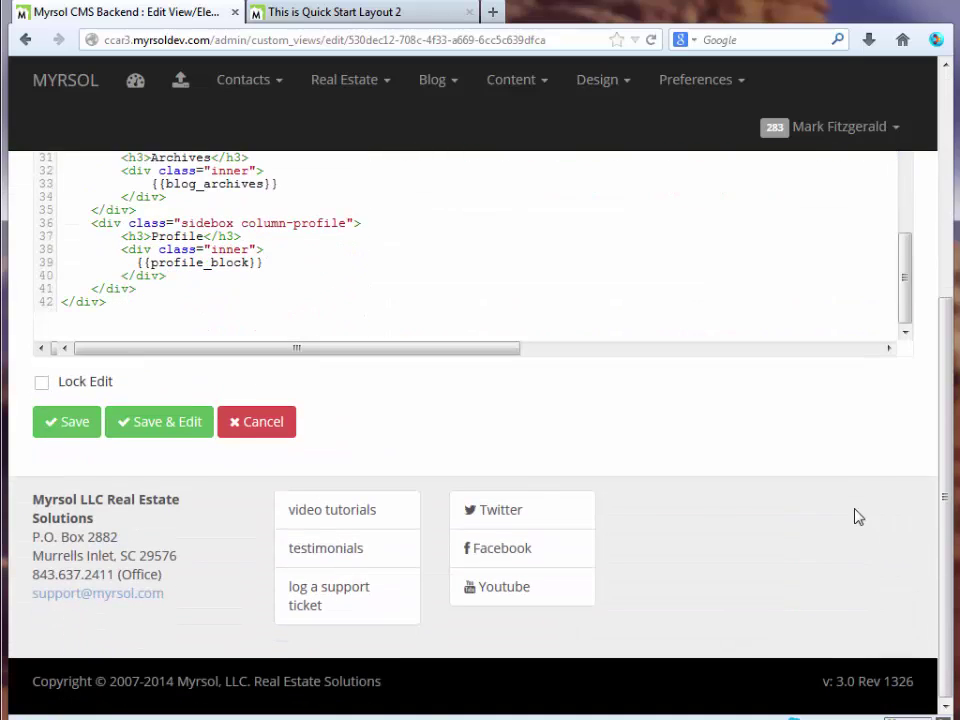
{"action": "left_click", "coordinate": [143, 422]}
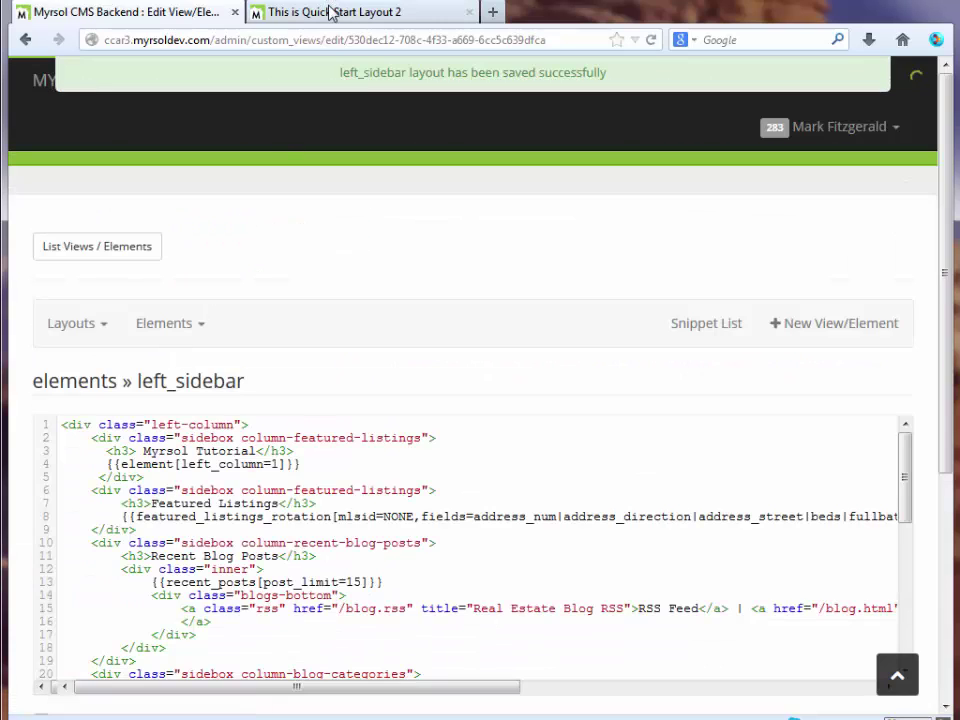
Reload the website's homepage and follow the "this is a test page link" entry in the Myrsol Tutorial sidebox.
{"action": "left_click", "coordinate": [330, 12]}
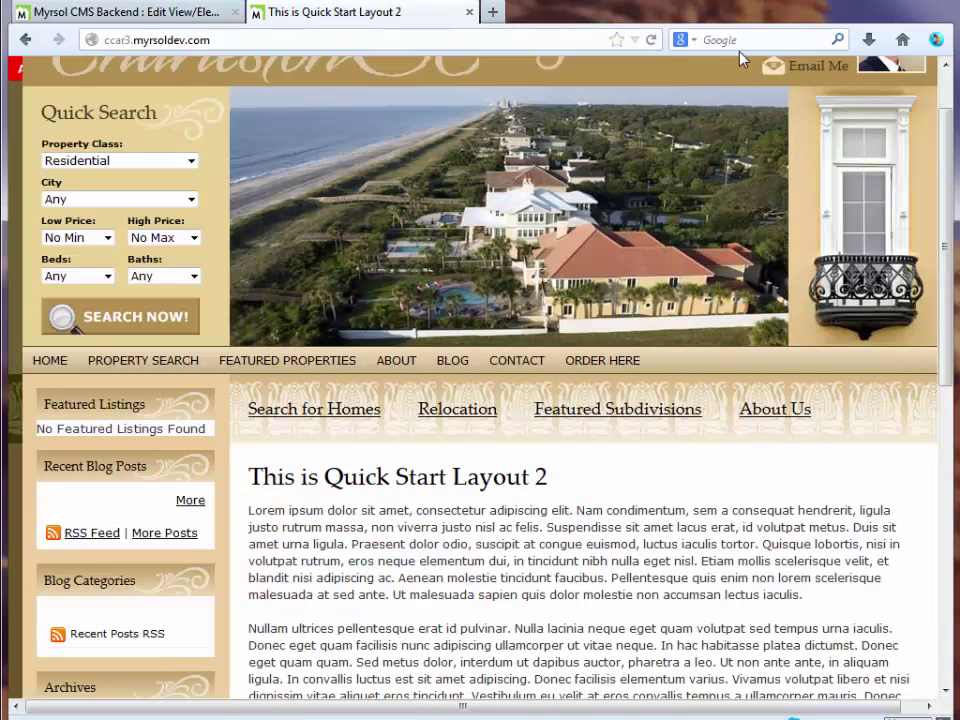
{"action": "left_click", "coordinate": [650, 42]}
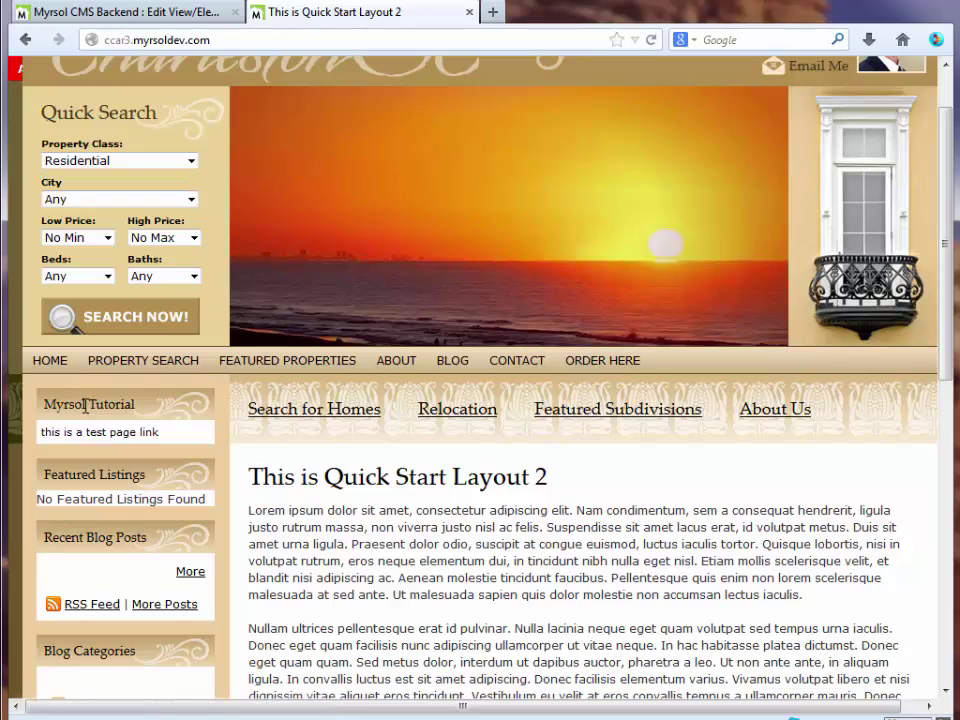
{"action": "left_click", "coordinate": [76, 435]}
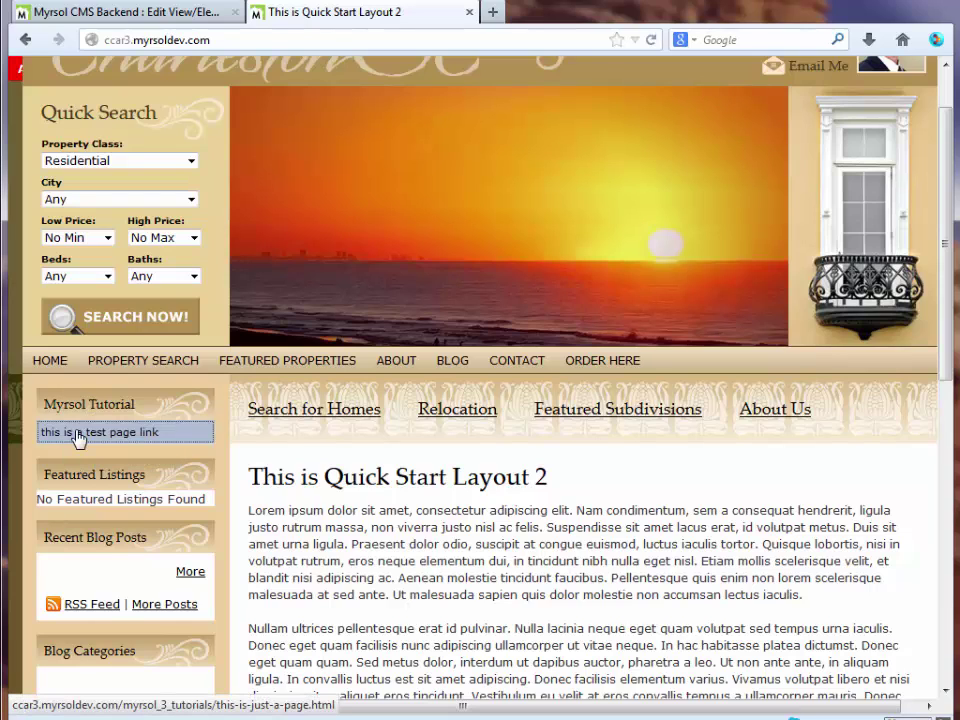